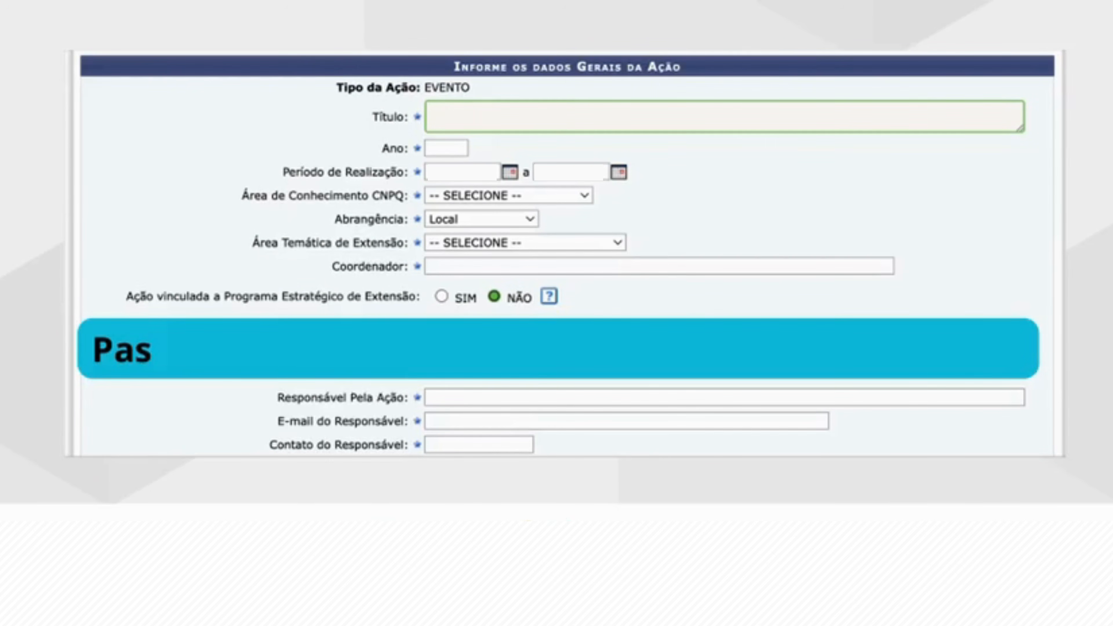
- Enter the title "Orientações básicas sobre cuidado odontológico a gestantes e bebês." and set the action's year to 2026
{"action": "type", "text": "Orientações básicas sobre cuidado odontológico a gestantes e bebês."}
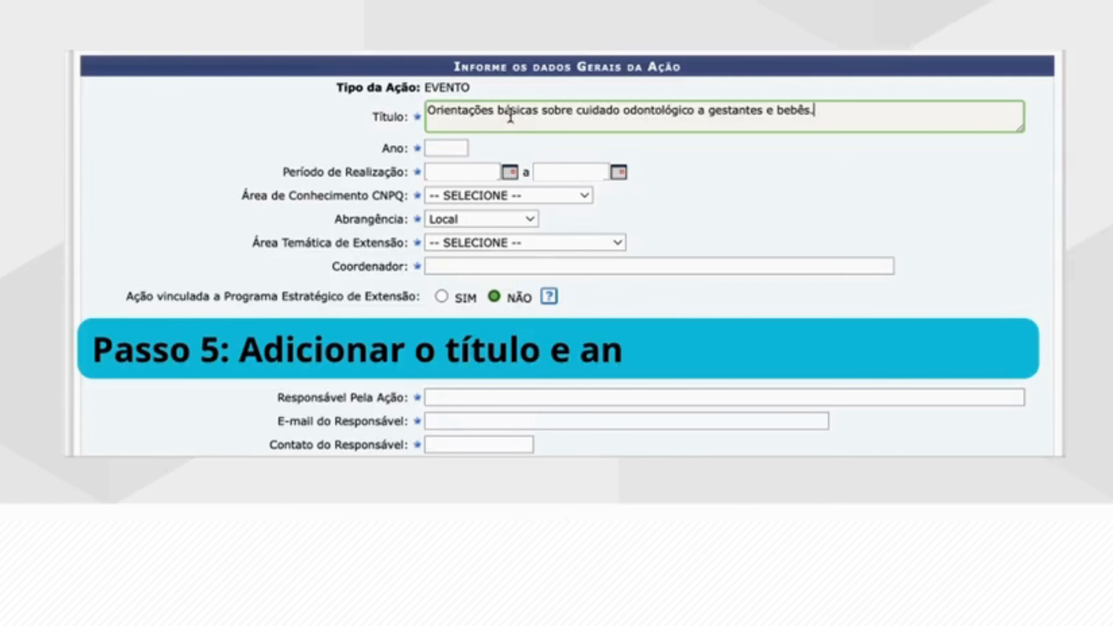
{"action": "left_click", "coordinate": [458, 148]}
{"action": "left_click", "coordinate": [465, 189]}
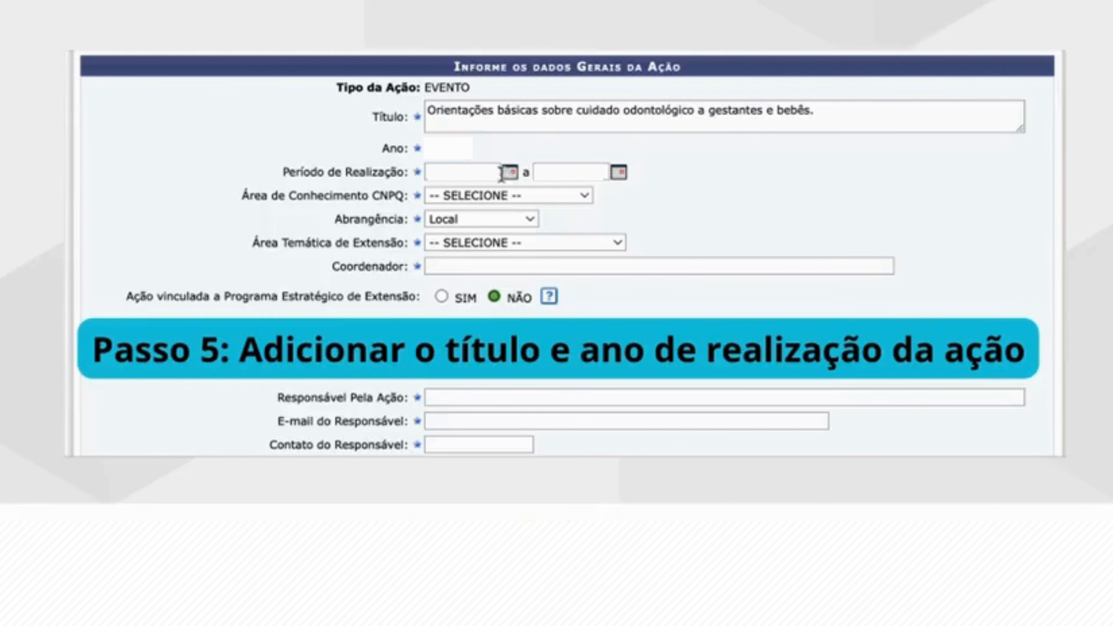
- Set the start date of the Período de Realização to 03/11/2025
{"action": "left_click", "coordinate": [510, 172]}
{"action": "left_click", "coordinate": [539, 197]}
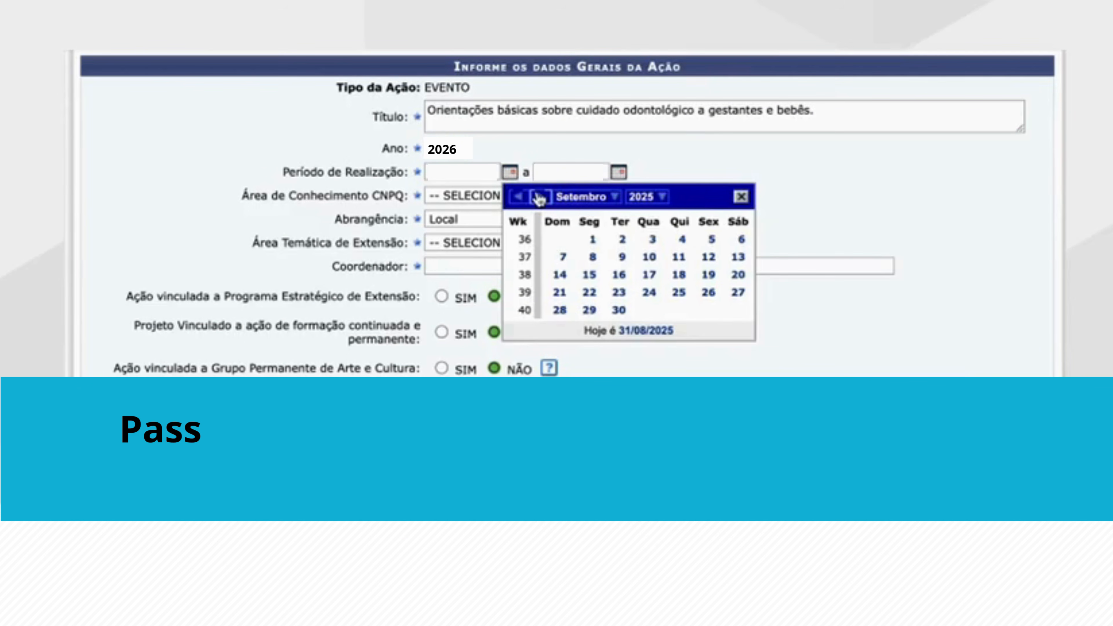
{"action": "left_click", "coordinate": [539, 197]}
{"action": "left_click", "coordinate": [539, 197]}
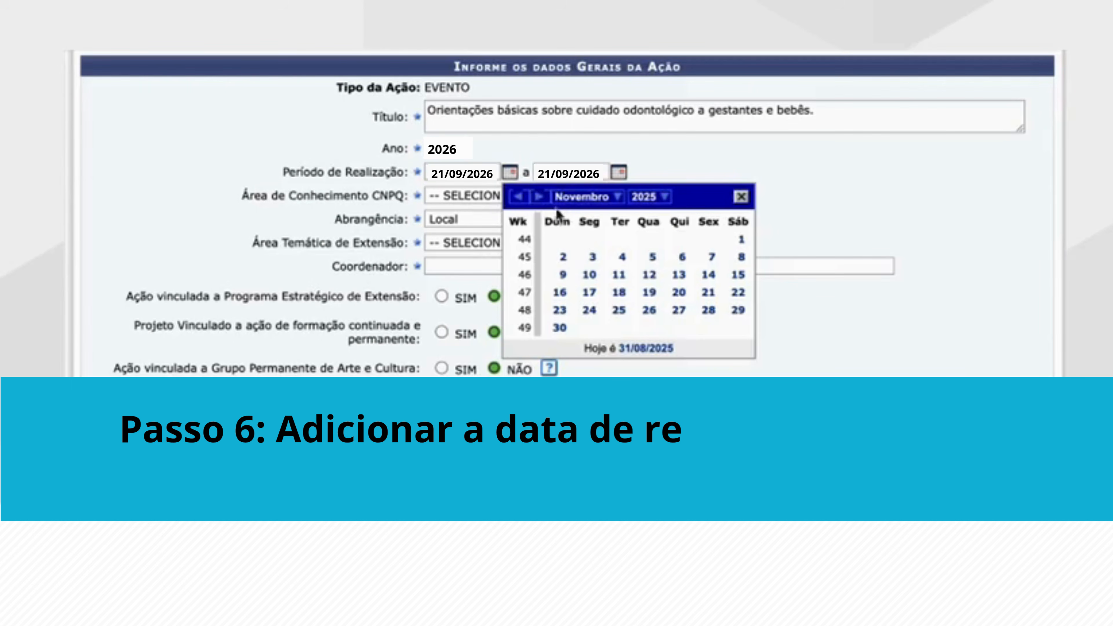
{"action": "left_click", "coordinate": [593, 258]}
- Set the end date of the Período de Realização to 03/11/2025
{"action": "left_click", "coordinate": [619, 172]}
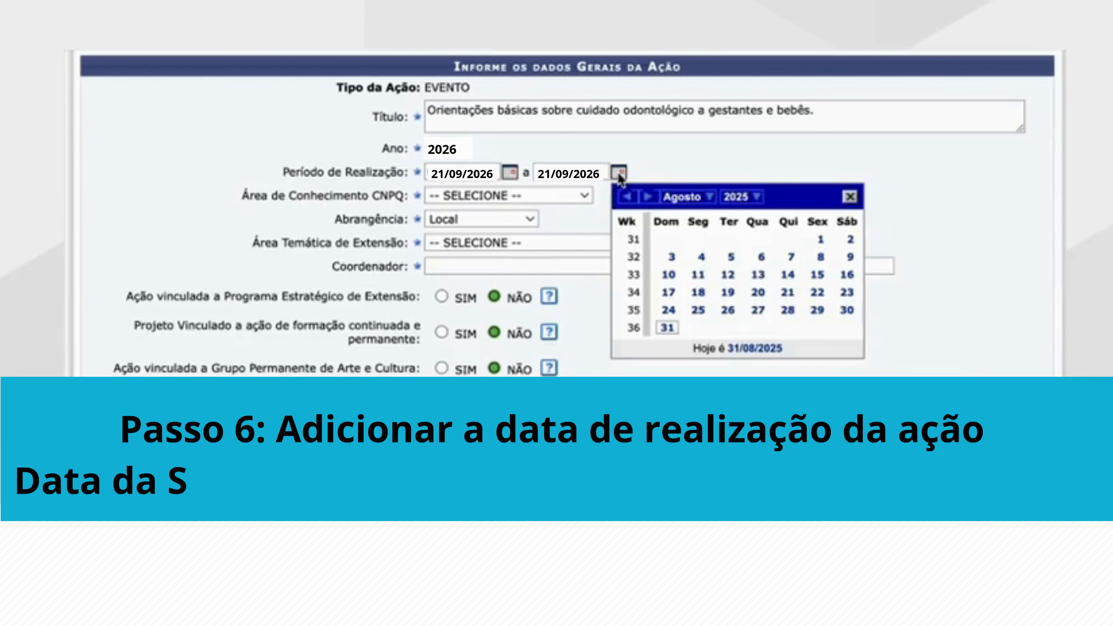
{"action": "left_click", "coordinate": [645, 196]}
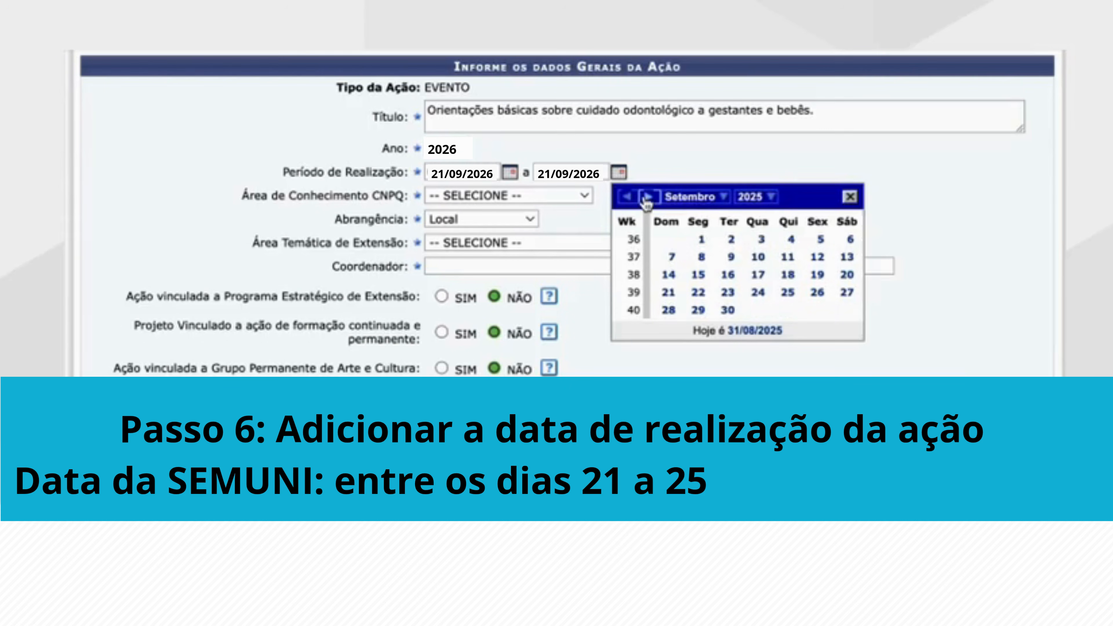
{"action": "left_click", "coordinate": [647, 196]}
{"action": "left_click", "coordinate": [647, 197]}
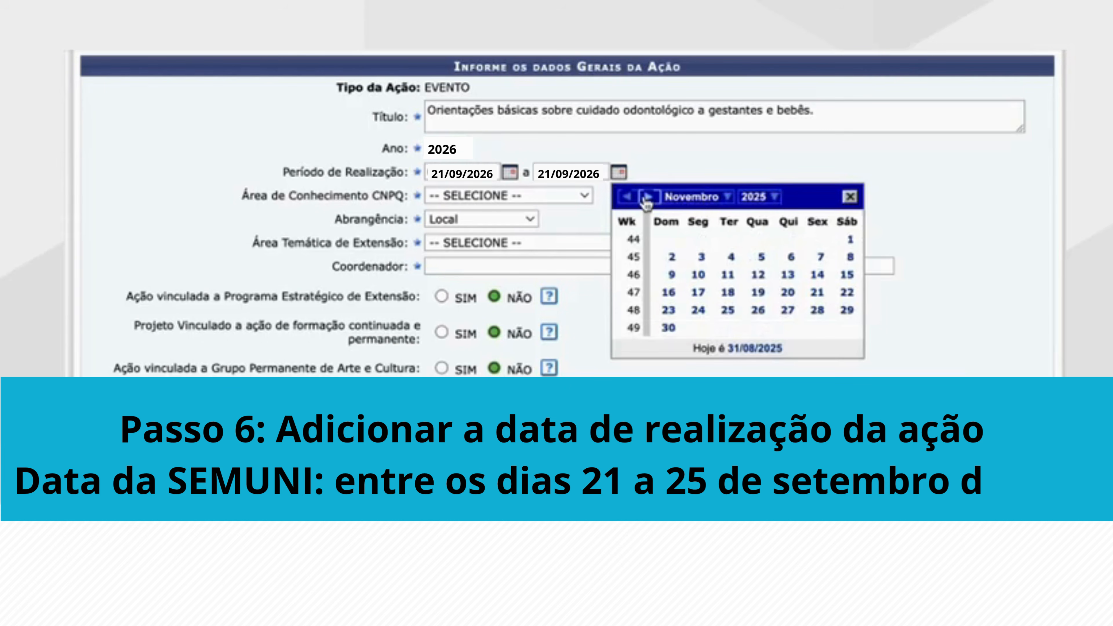
{"action": "left_click", "coordinate": [702, 258]}
- Classify the action with CNPQ knowledge area Ciências da Saúde, Abrangência Local and Área Temática de Extensão SAÚDE
{"action": "left_click", "coordinate": [585, 198]}
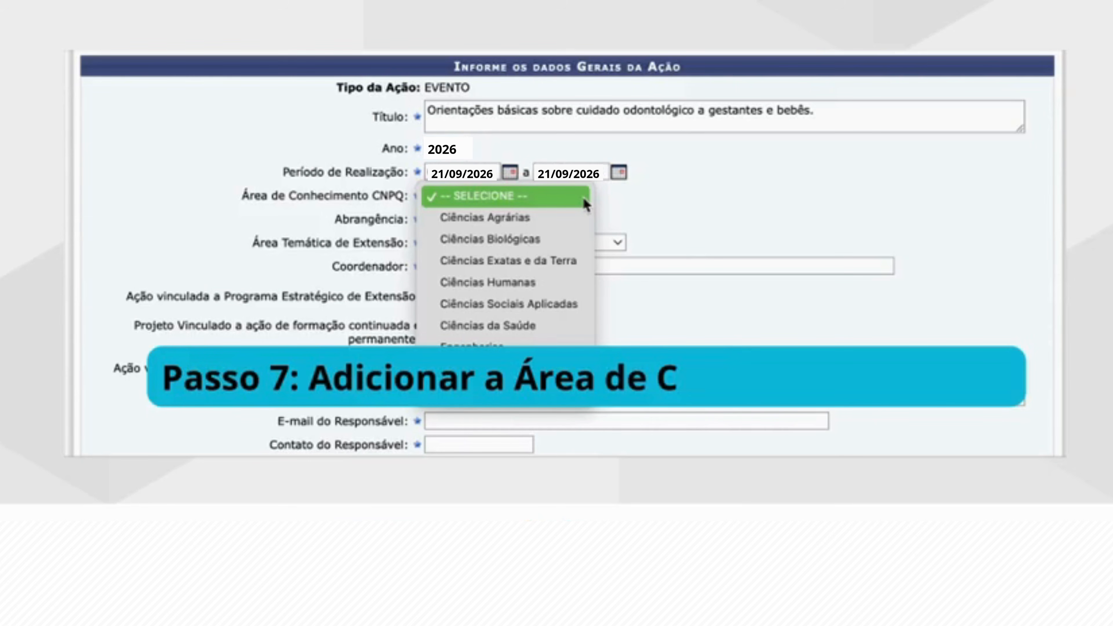
{"action": "left_click", "coordinate": [521, 326]}
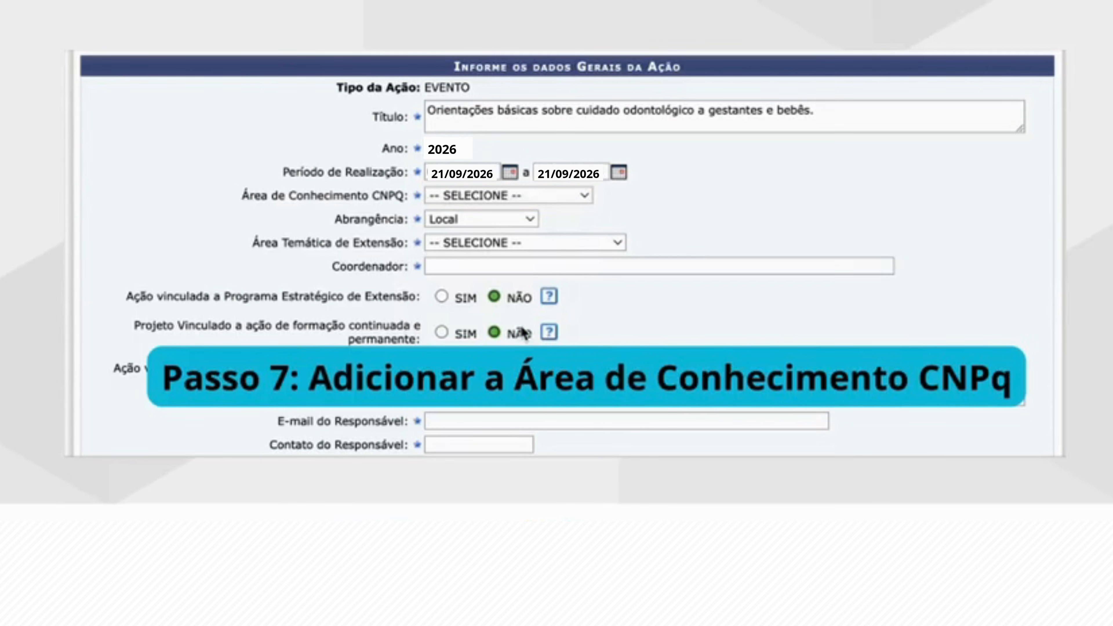
{"action": "left_click", "coordinate": [519, 219]}
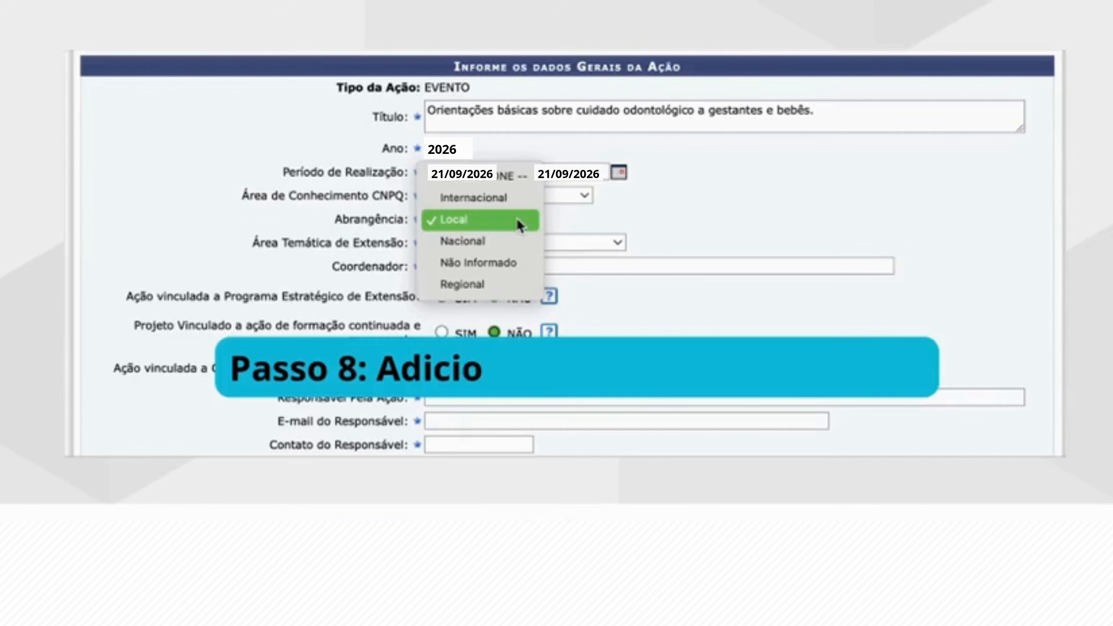
{"action": "left_click", "coordinate": [517, 218]}
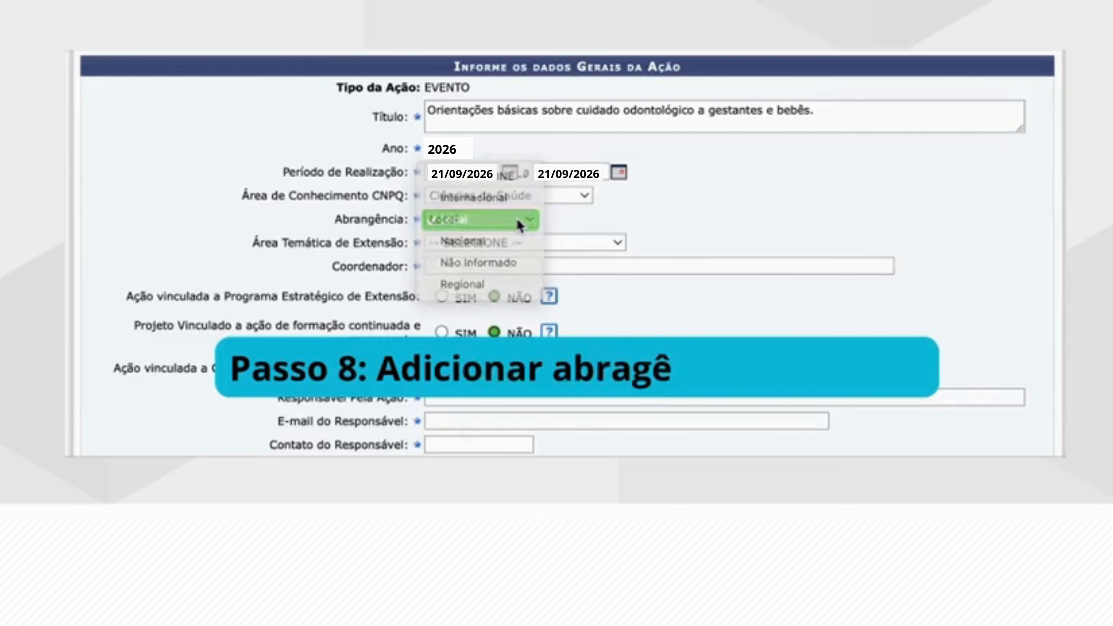
{"action": "left_click", "coordinate": [620, 247]}
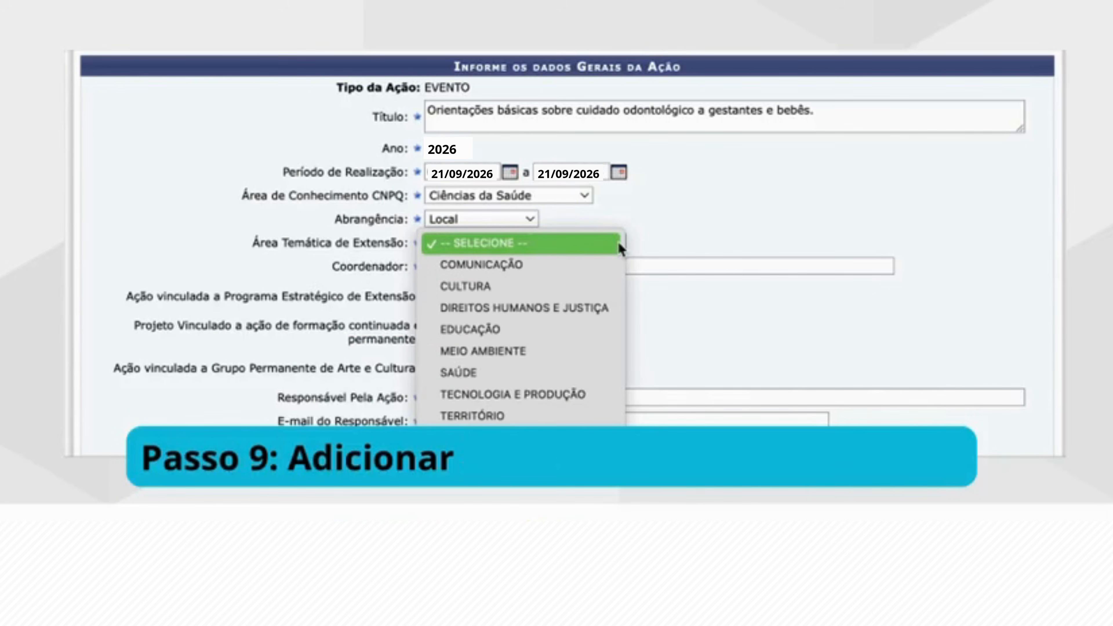
{"action": "left_click", "coordinate": [482, 377]}
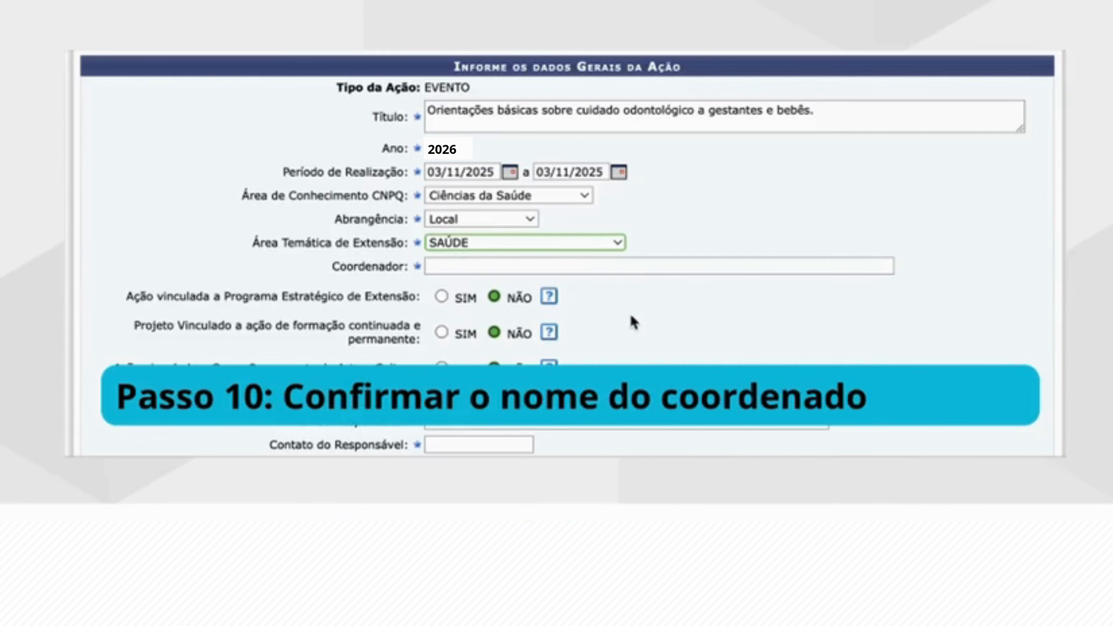
- Select the Sustainable Development Goals 3 (Saúde e Bem-Estar) and 4 (Educação de Qualidade)
{"action": "scroll", "coordinate": [635, 324], "scroll_direction": "down", "scroll_amount": 2}
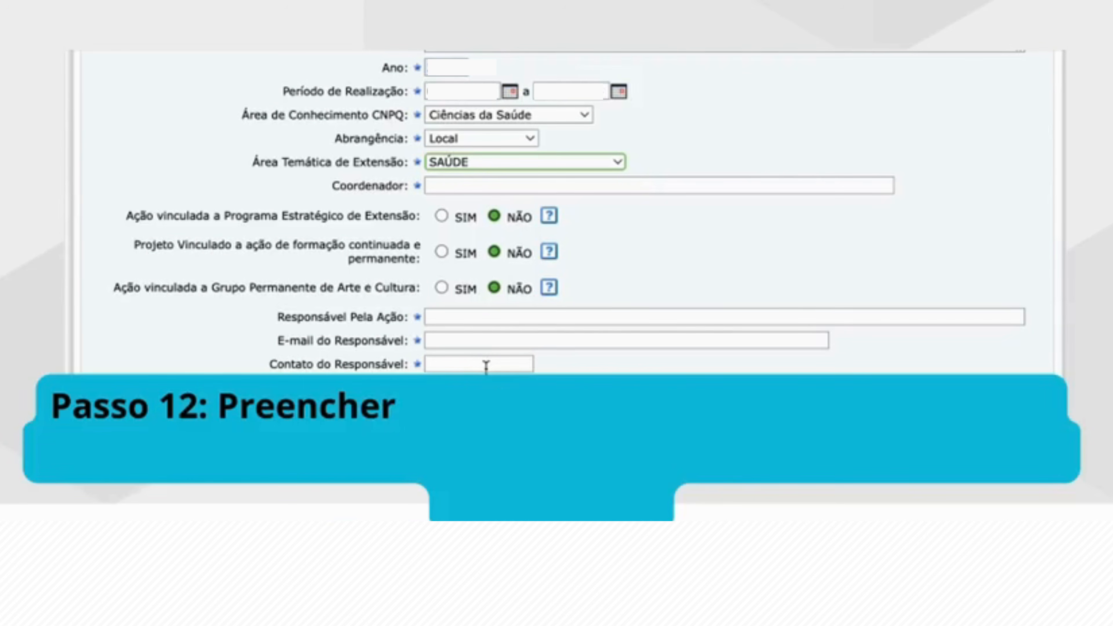
{"action": "scroll", "coordinate": [487, 366], "scroll_direction": "down", "scroll_amount": 2}
{"action": "scroll", "coordinate": [486, 367], "scroll_direction": "down", "scroll_amount": 4}
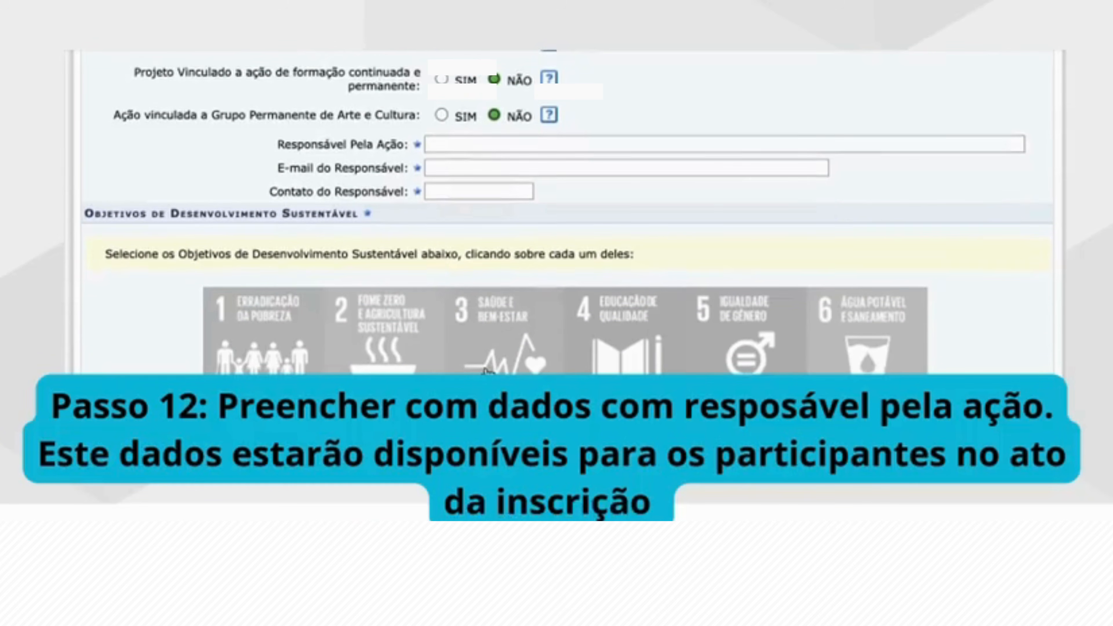
{"action": "scroll", "coordinate": [486, 371], "scroll_direction": "down", "scroll_amount": 1}
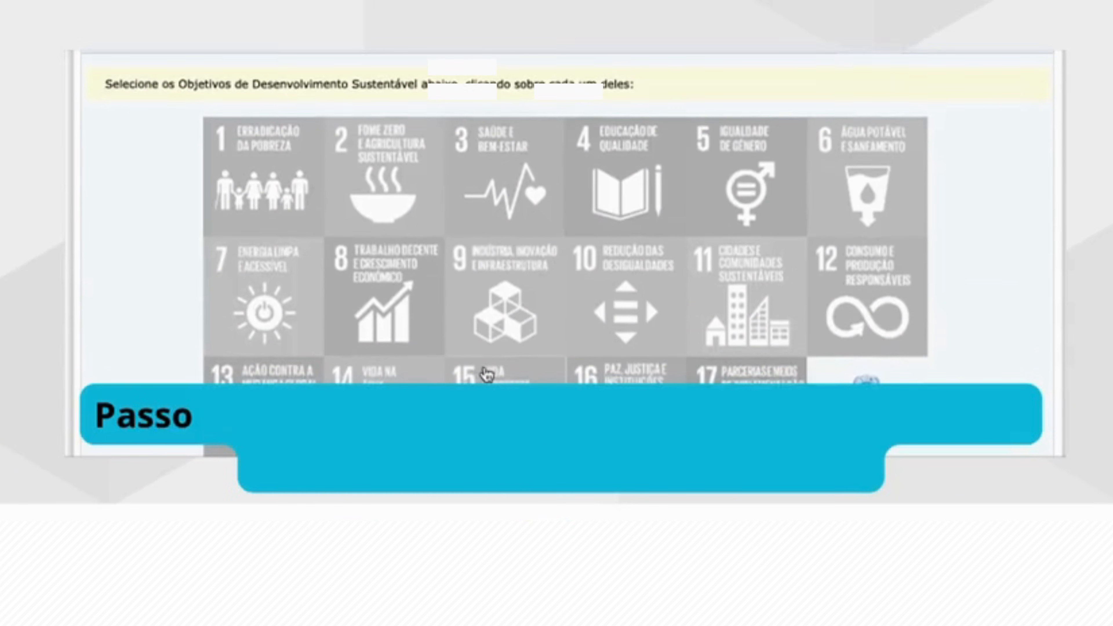
{"action": "scroll", "coordinate": [486, 374], "scroll_direction": "down", "scroll_amount": 1}
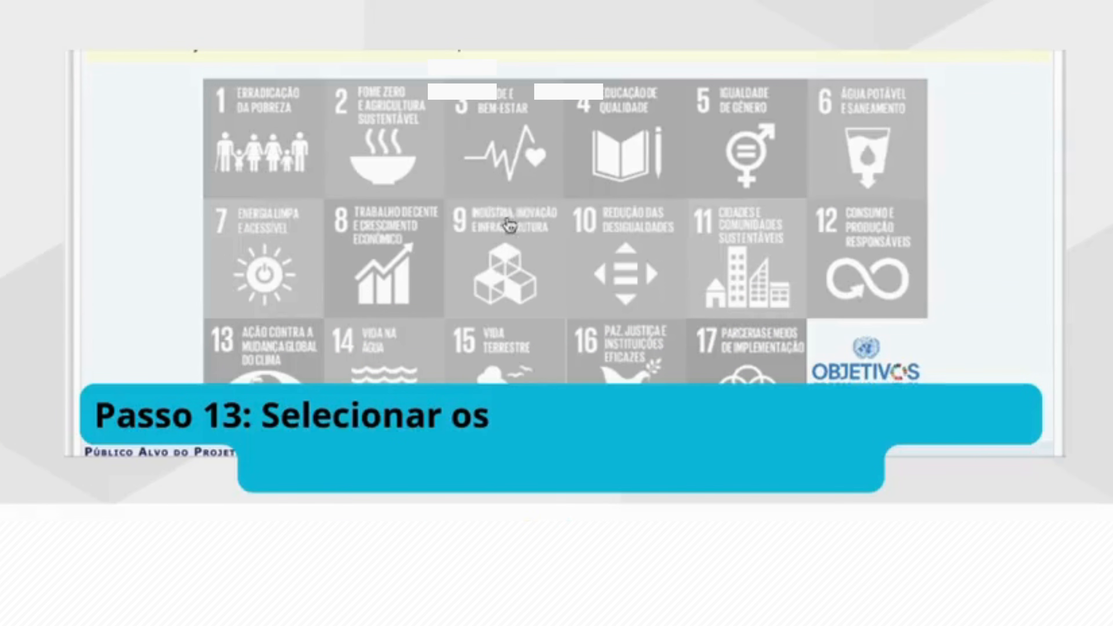
{"action": "left_click", "coordinate": [521, 154]}
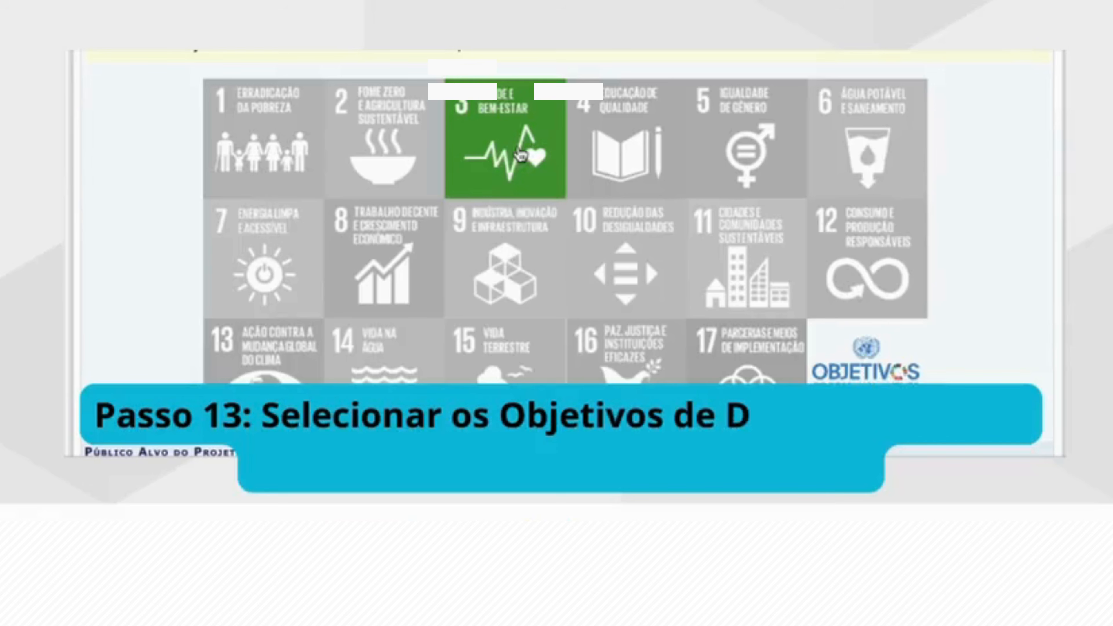
{"action": "left_click", "coordinate": [602, 144]}
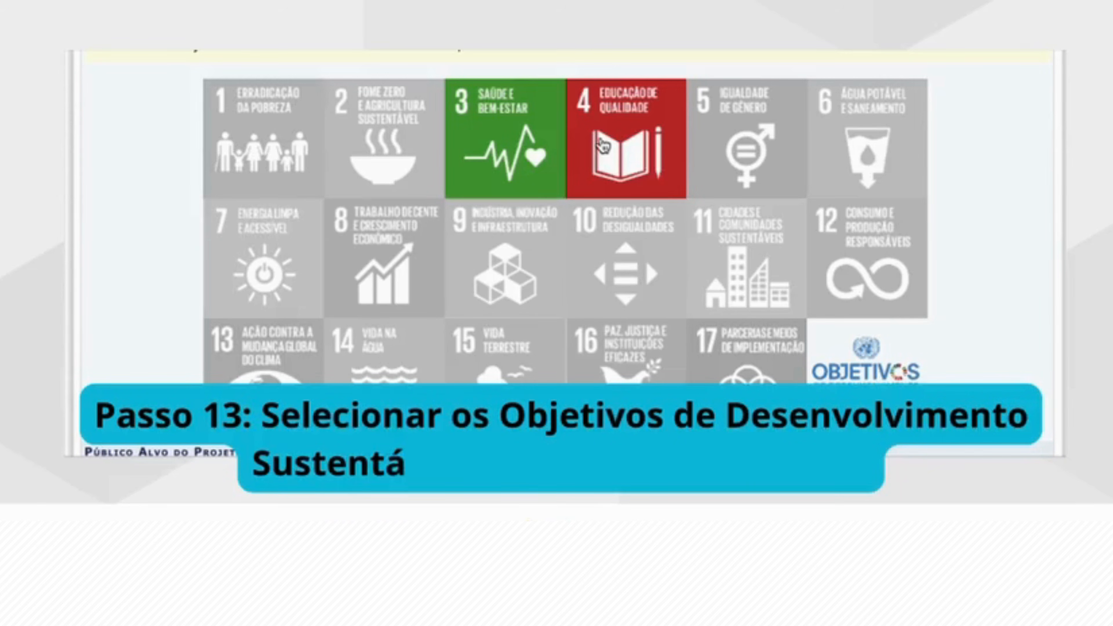
- Fill in the internal target audience as "Comunidade Acadêmica" with 10 participants
{"action": "scroll", "coordinate": [603, 145], "scroll_direction": "down", "scroll_amount": 1}
{"action": "scroll", "coordinate": [603, 145], "scroll_direction": "down", "scroll_amount": 3}
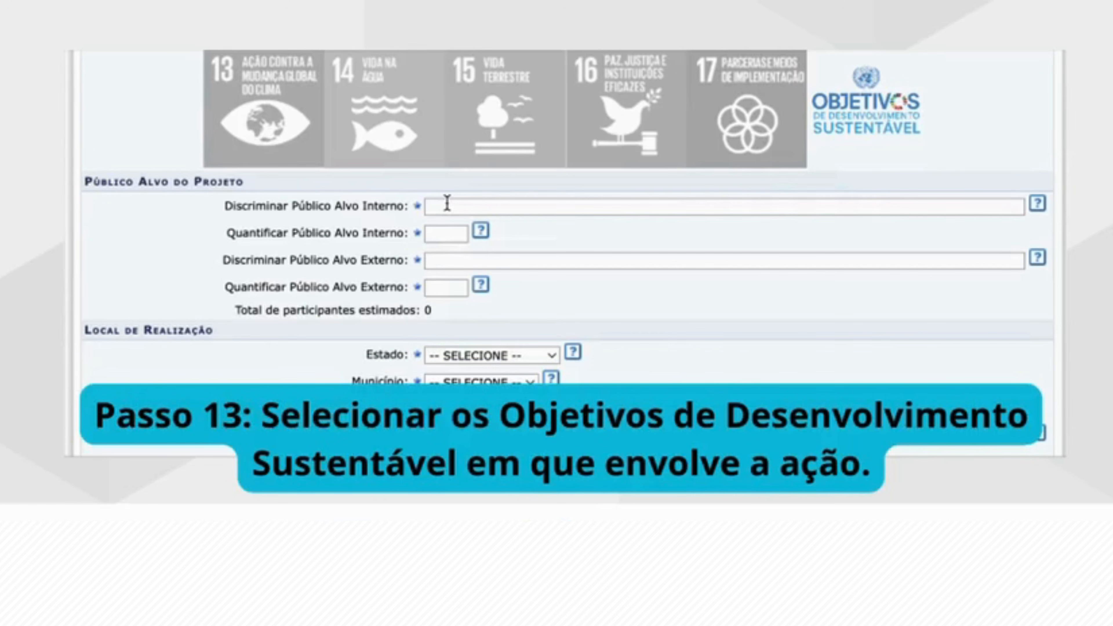
{"action": "left_click", "coordinate": [446, 204]}
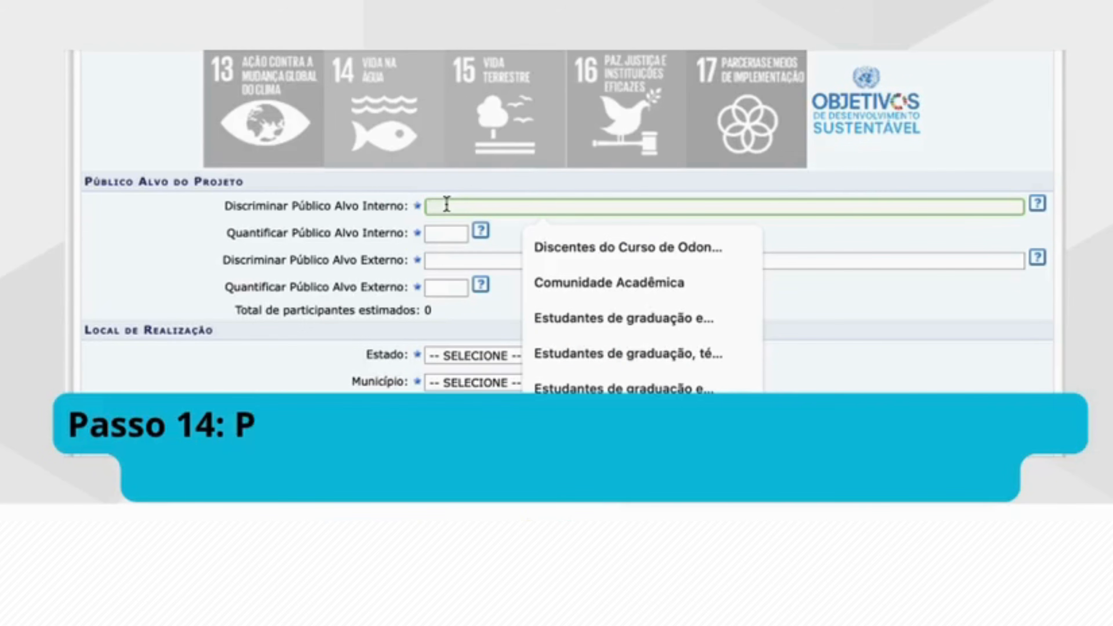
{"action": "left_click", "coordinate": [587, 282]}
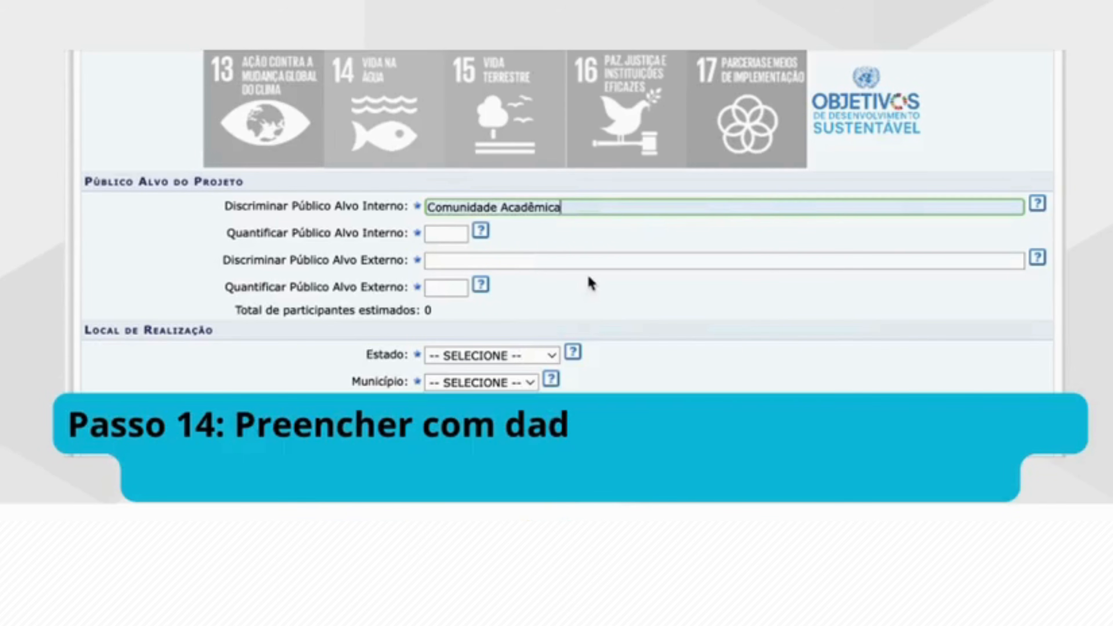
{"action": "left_click", "coordinate": [446, 233]}
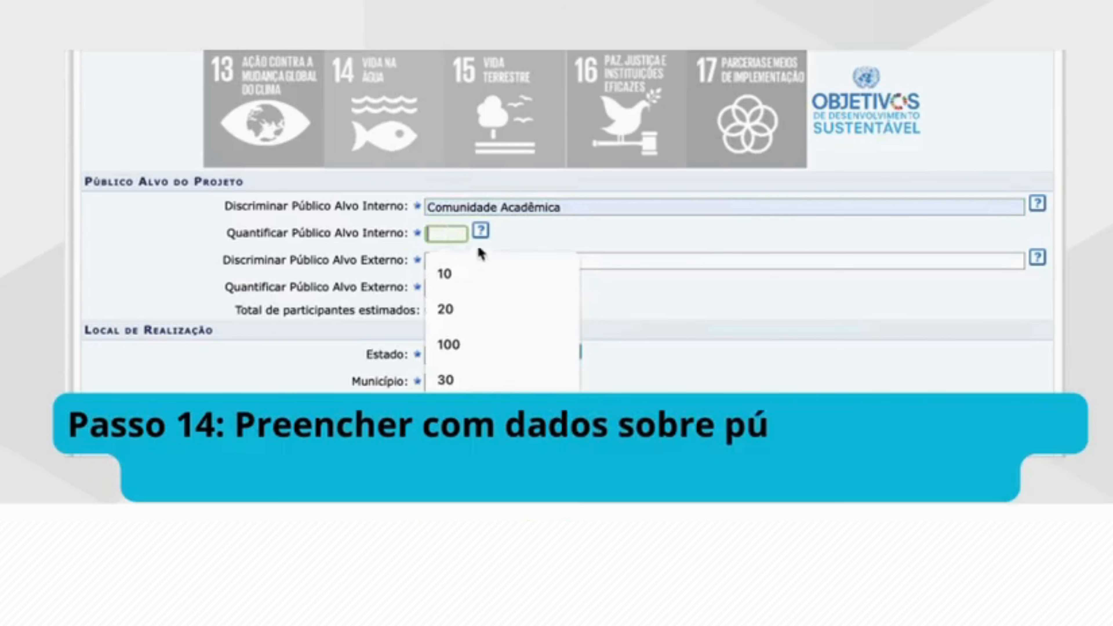
{"action": "left_click", "coordinate": [479, 272]}
- Fill in the external target audience as "Comunidade do Distrito Federal" with 100 participants
{"action": "left_click", "coordinate": [495, 261]}
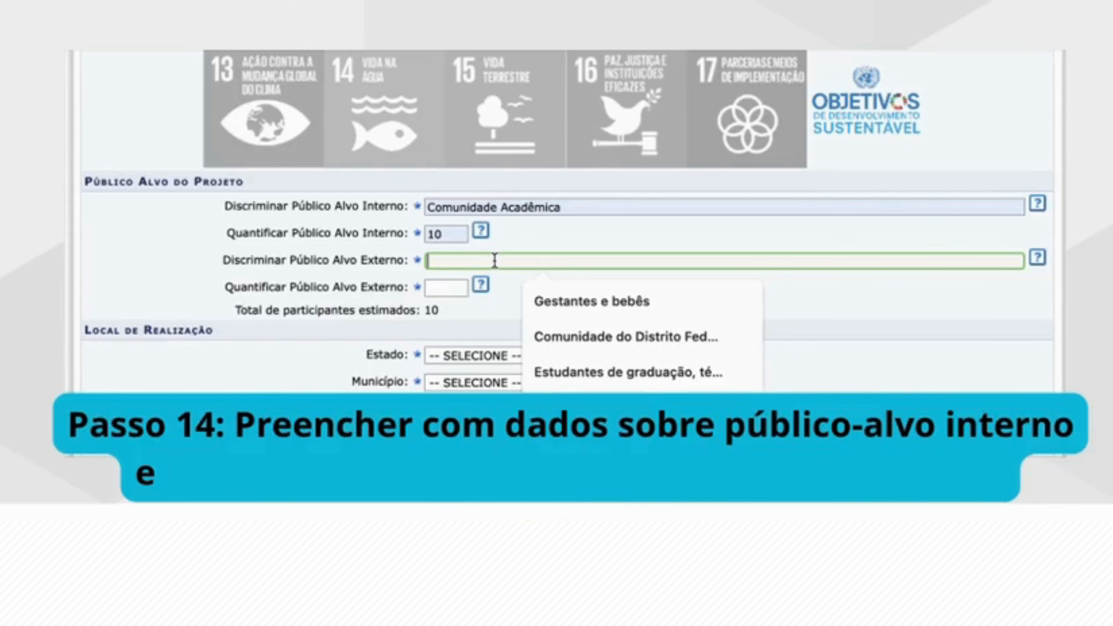
{"action": "left_click", "coordinate": [625, 335]}
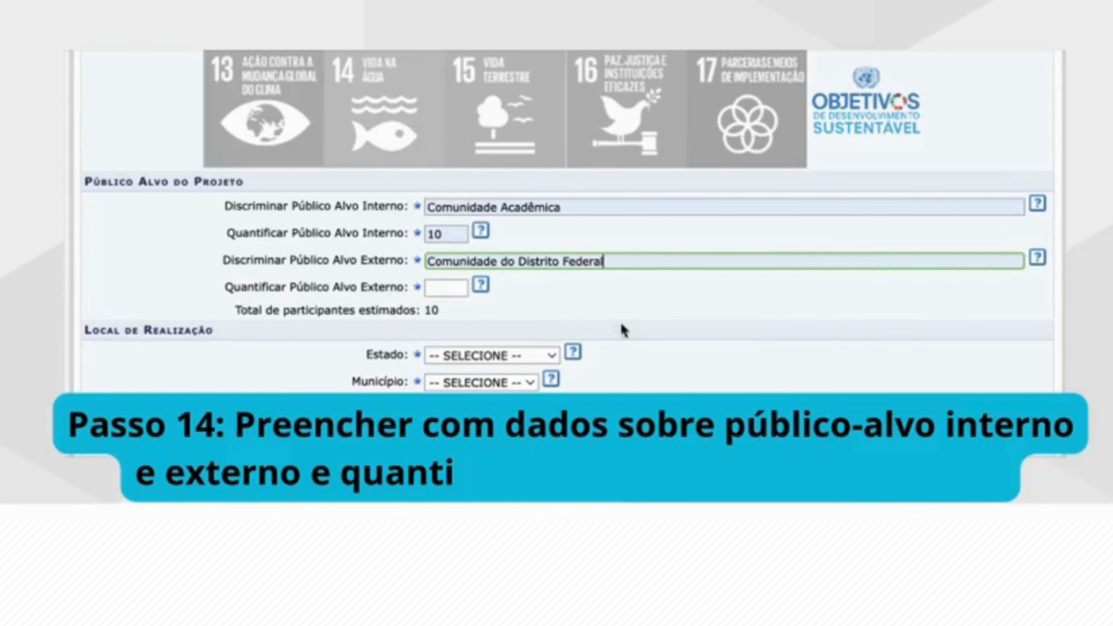
{"action": "left_click", "coordinate": [439, 289]}
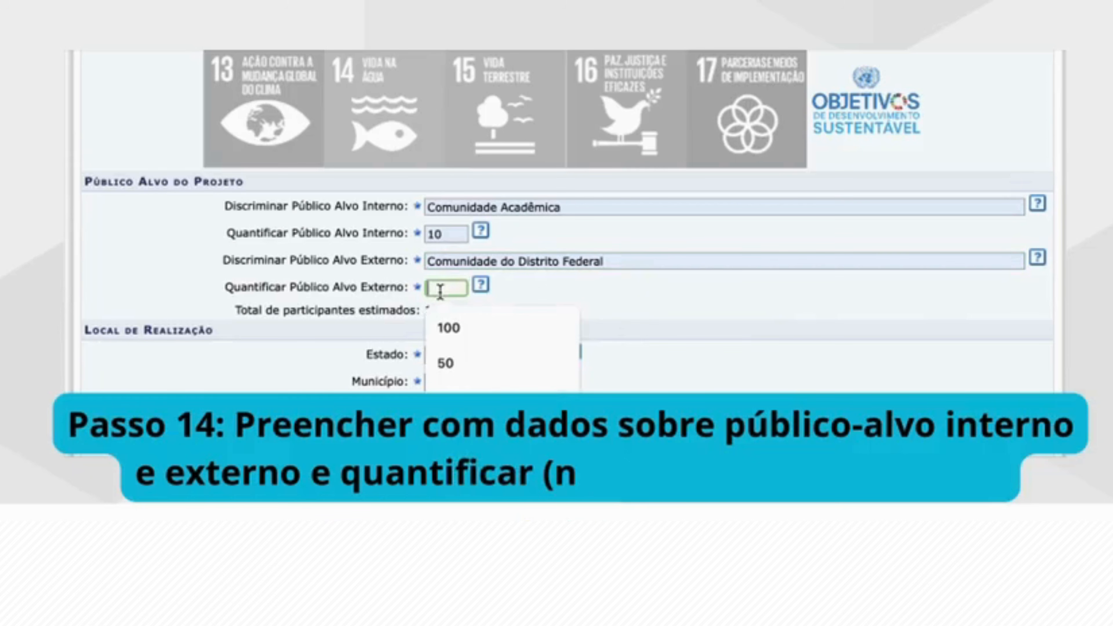
{"action": "left_click", "coordinate": [451, 326]}
- Set the Local de Realização to the state Distrito Federal and the municipality BRASÍLIA
{"action": "scroll", "coordinate": [595, 283], "scroll_direction": "down", "scroll_amount": 3}
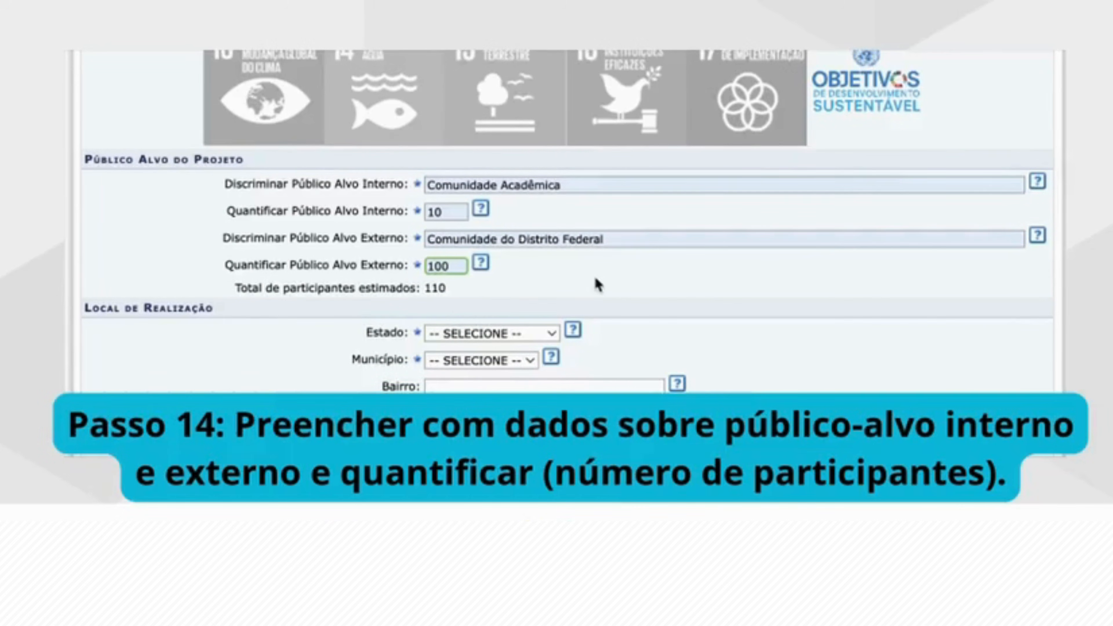
{"action": "scroll", "coordinate": [597, 282], "scroll_direction": "down", "scroll_amount": 5}
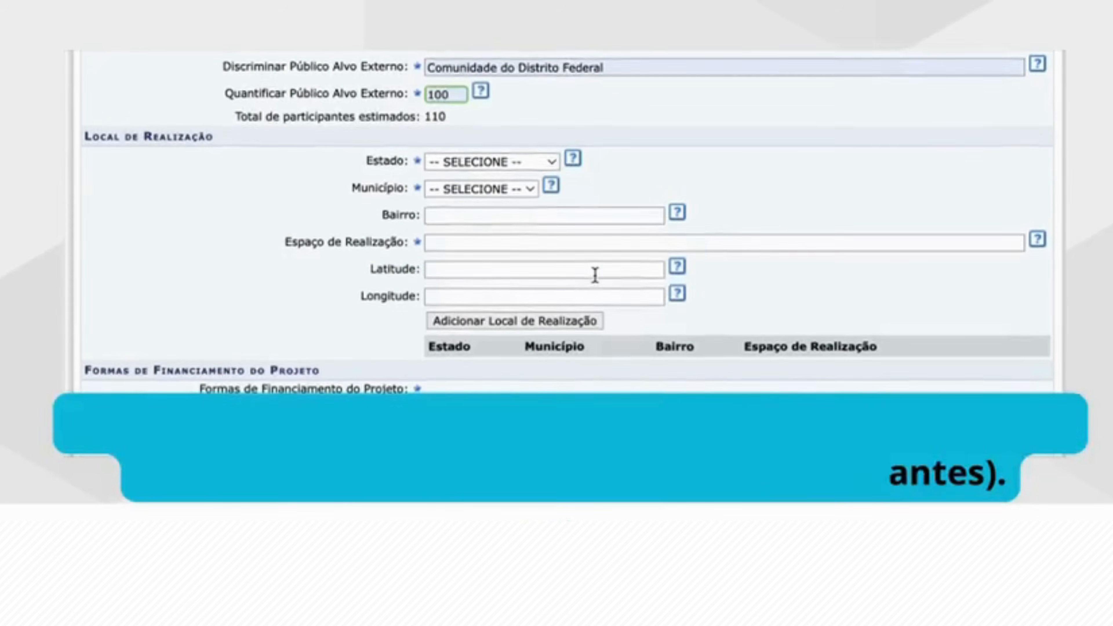
{"action": "left_click", "coordinate": [541, 163]}
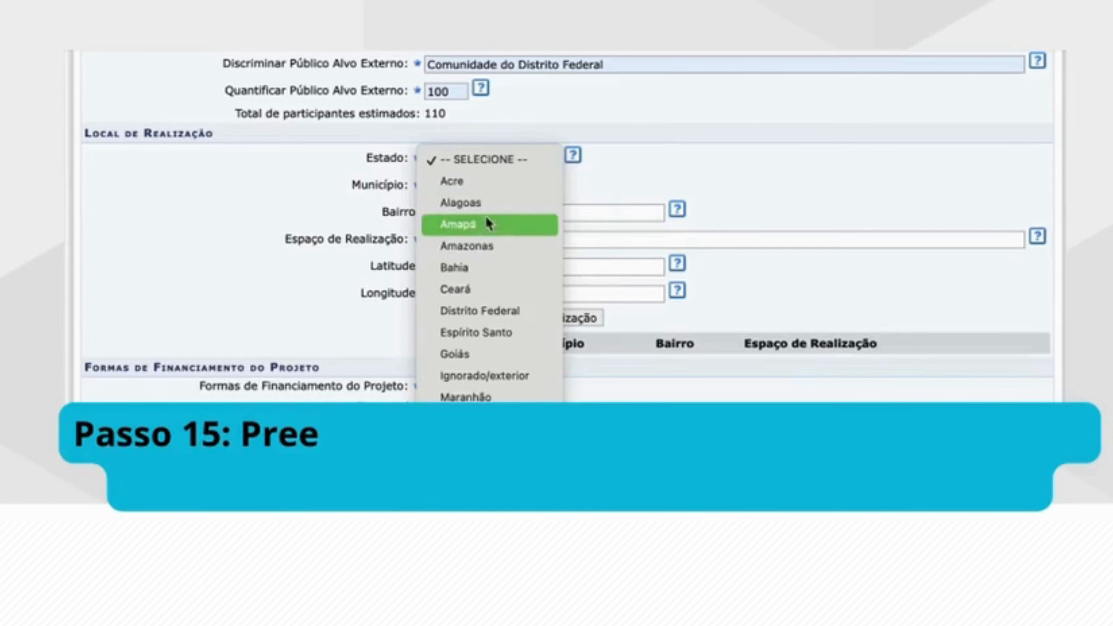
{"action": "left_click", "coordinate": [484, 310]}
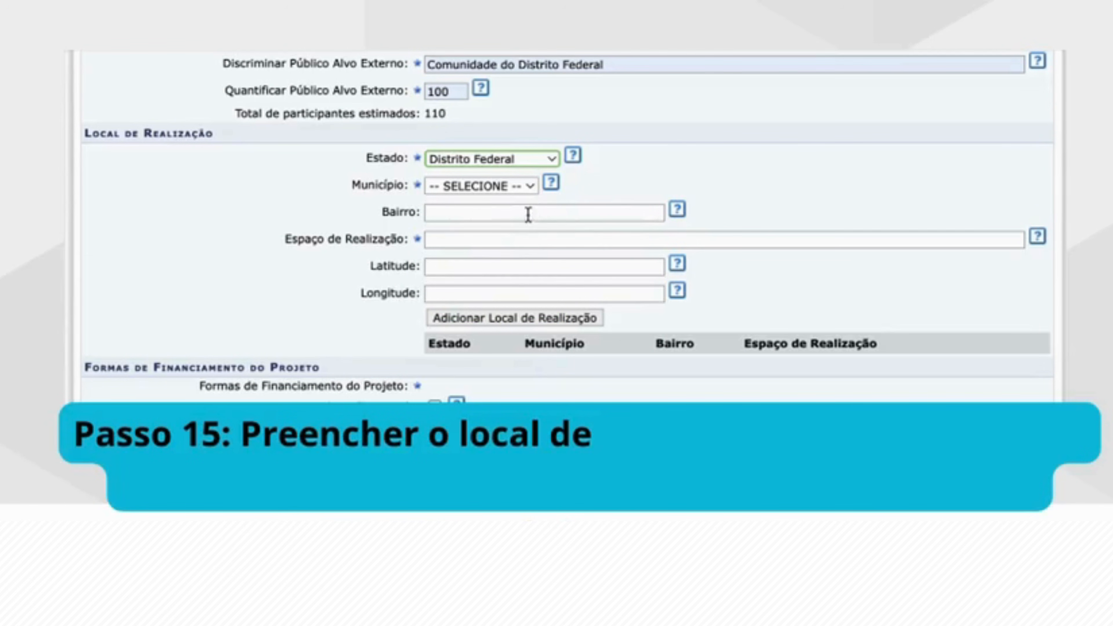
{"action": "left_click", "coordinate": [532, 186]}
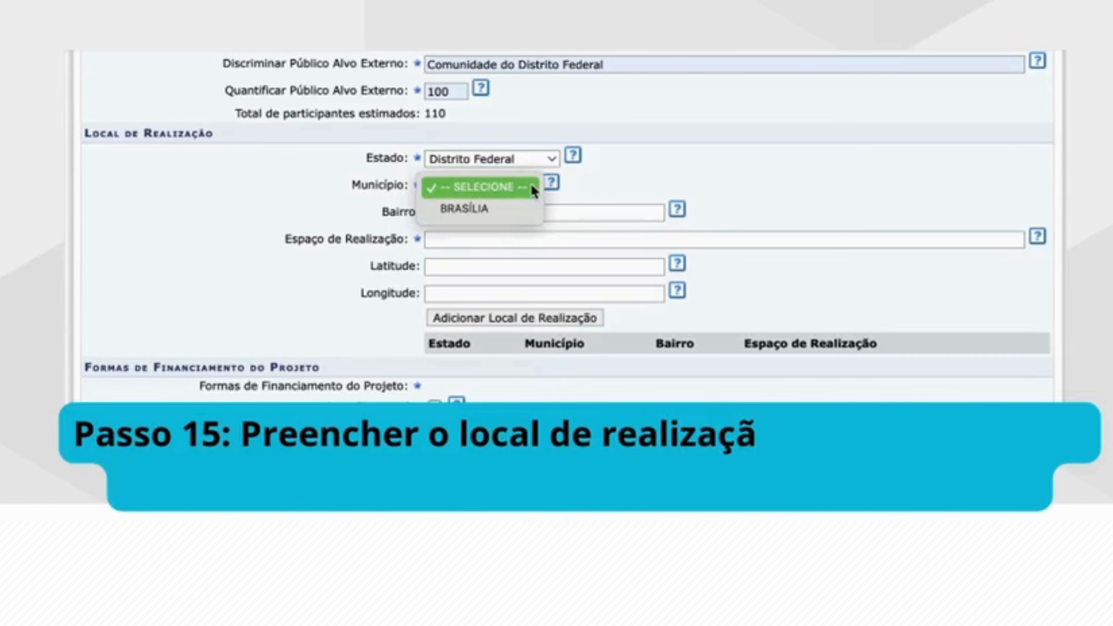
{"action": "left_click", "coordinate": [514, 213]}
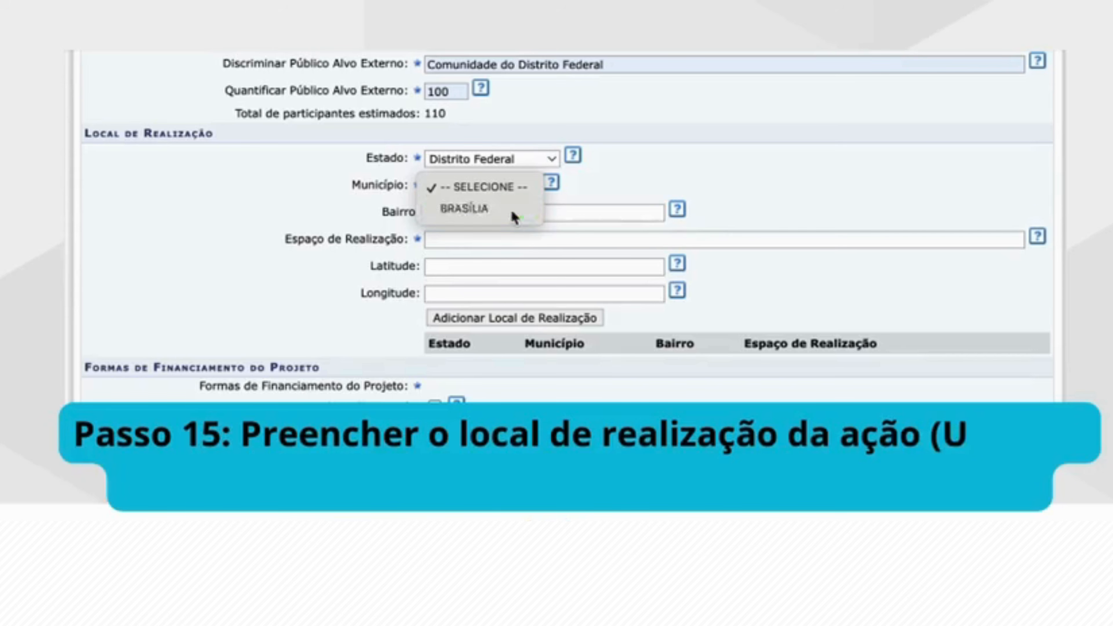
- Fill in Espaço de Realização with "Faculdade de Ciências da Saúde FS/UnB", removing the trailing question mark from the suggested entry
{"action": "left_click", "coordinate": [502, 241]}
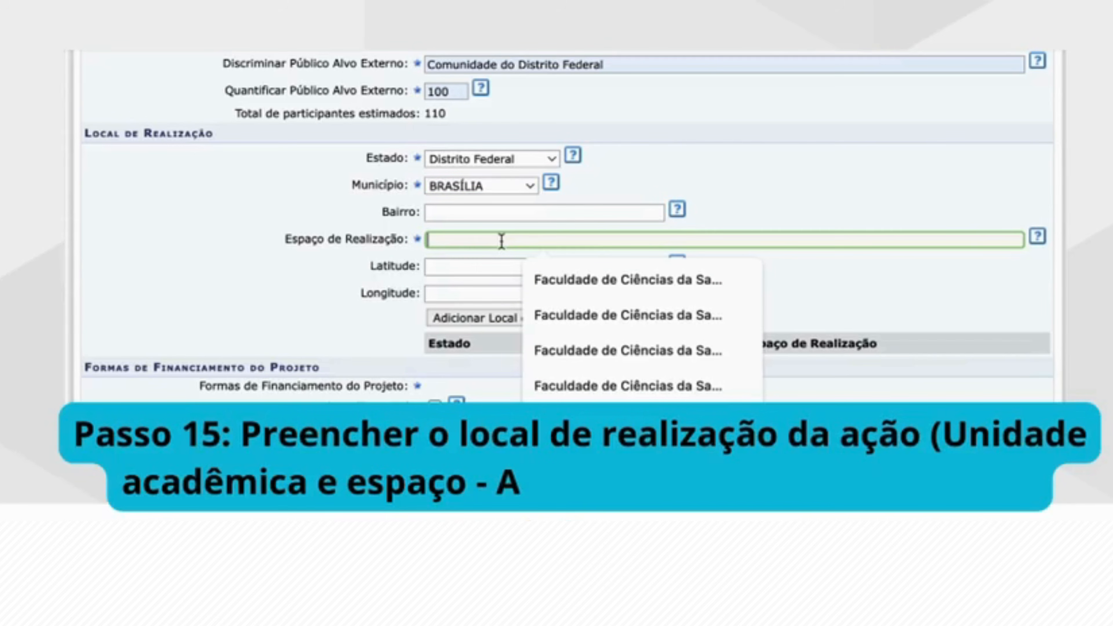
{"action": "left_click", "coordinate": [561, 283]}
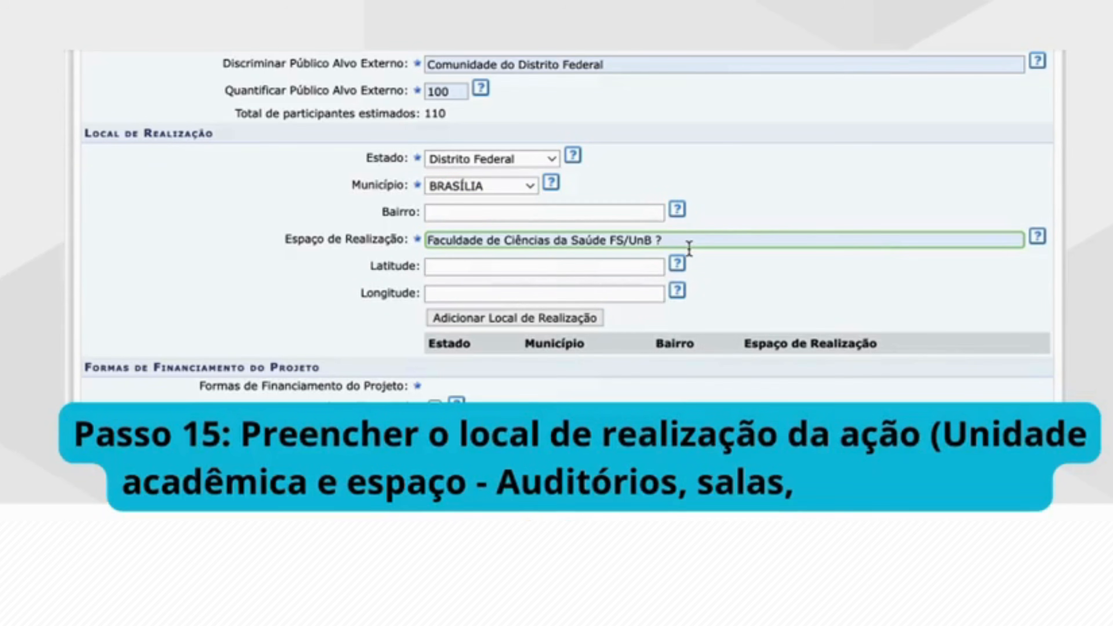
{"action": "key", "text": "BackSpace"}
{"action": "key", "text": "BackSpace"}
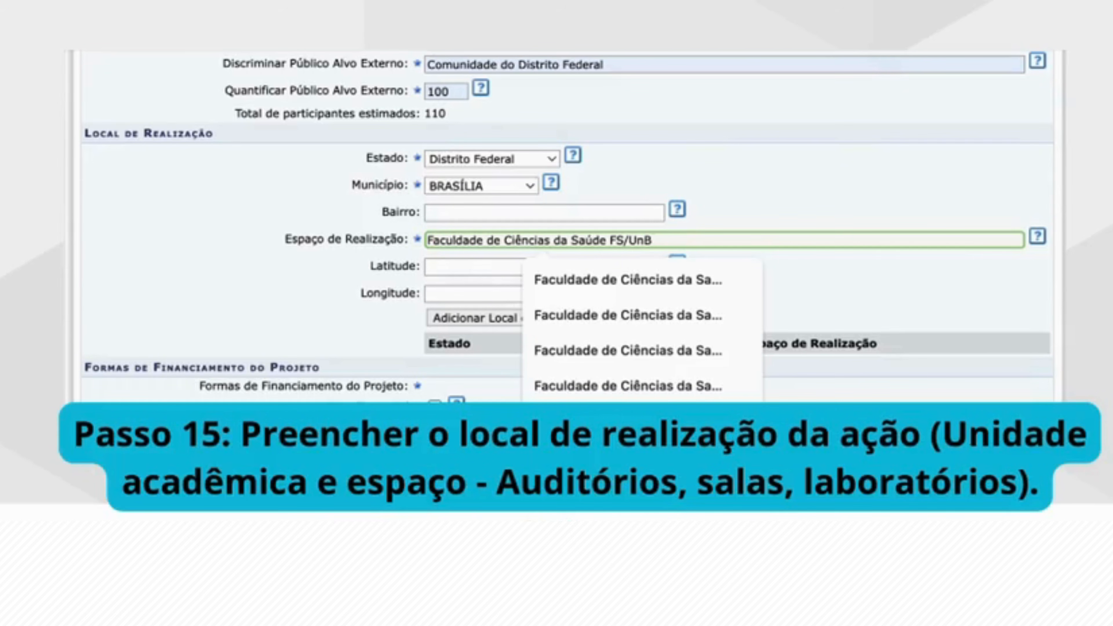
- Add the filled-in Local de Realização to the event's list of venues
{"action": "left_click", "coordinate": [329, 300]}
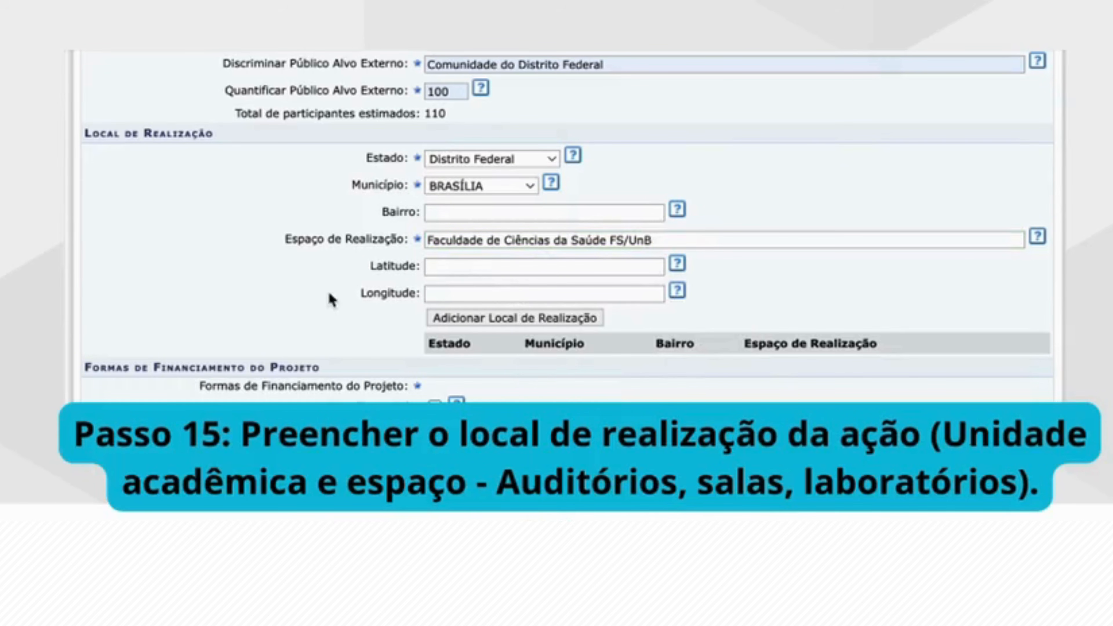
{"action": "left_click", "coordinate": [489, 324]}
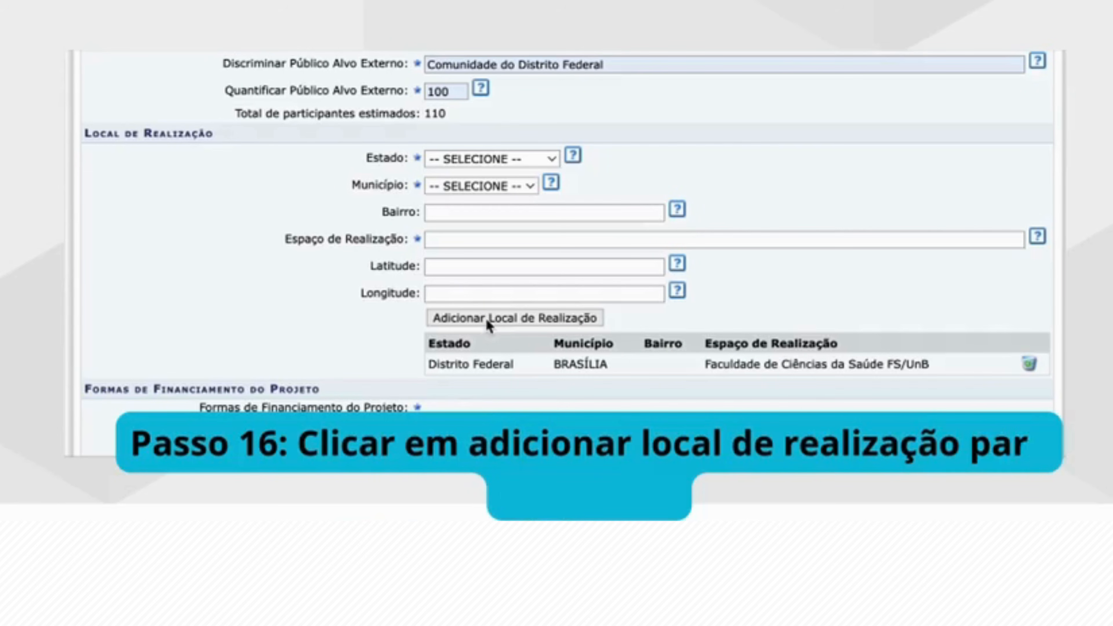
- Mark the project as Financiado pela UnB with Financiamento DEX, under the edital Programa Especial Semana Universitária
{"action": "scroll", "coordinate": [517, 386], "scroll_direction": "down", "scroll_amount": 5}
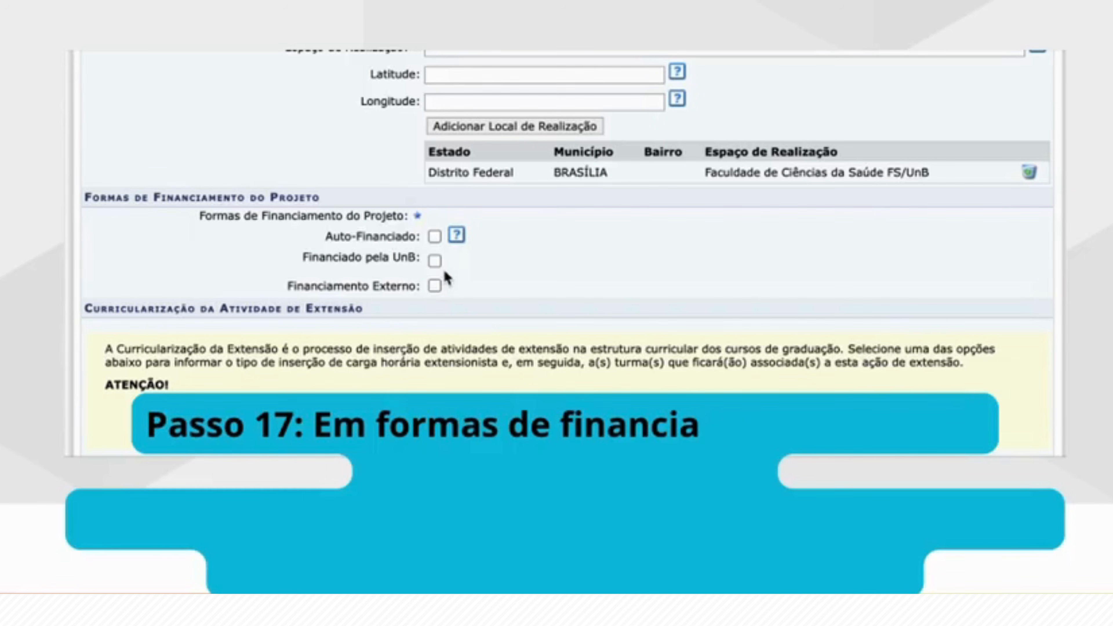
{"action": "left_click", "coordinate": [436, 261]}
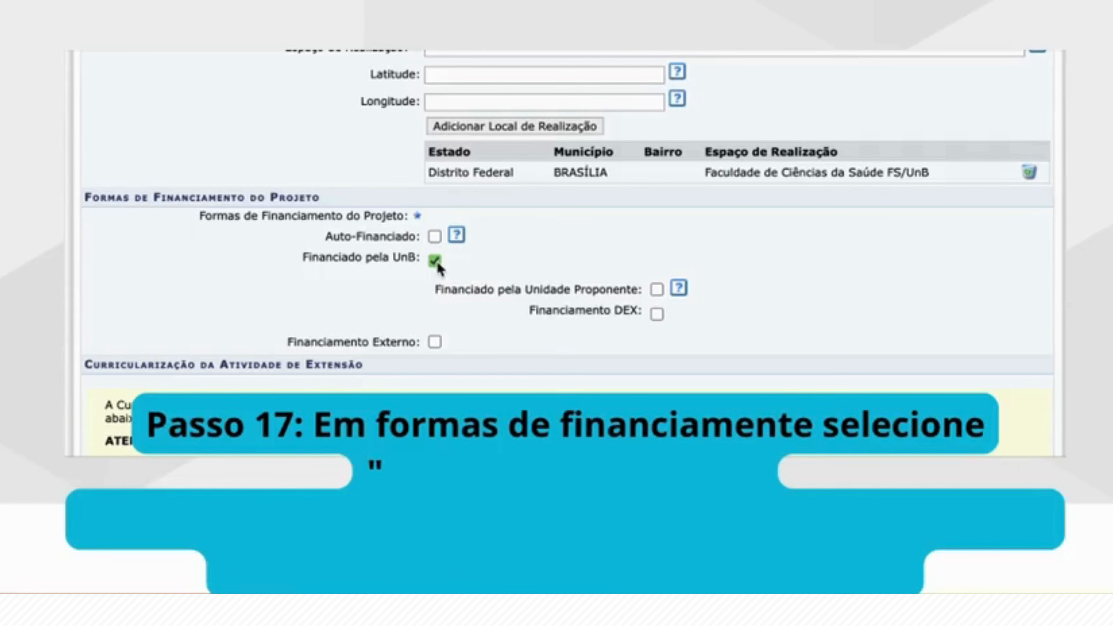
{"action": "left_click", "coordinate": [657, 313]}
{"action": "left_click", "coordinate": [710, 339]}
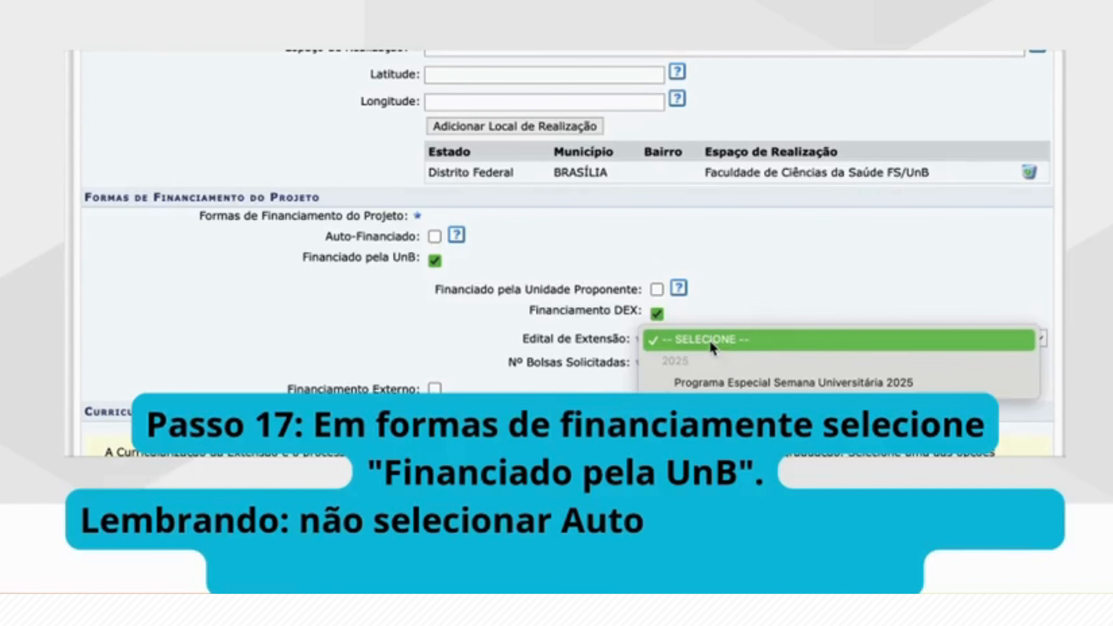
{"action": "left_click", "coordinate": [799, 385]}
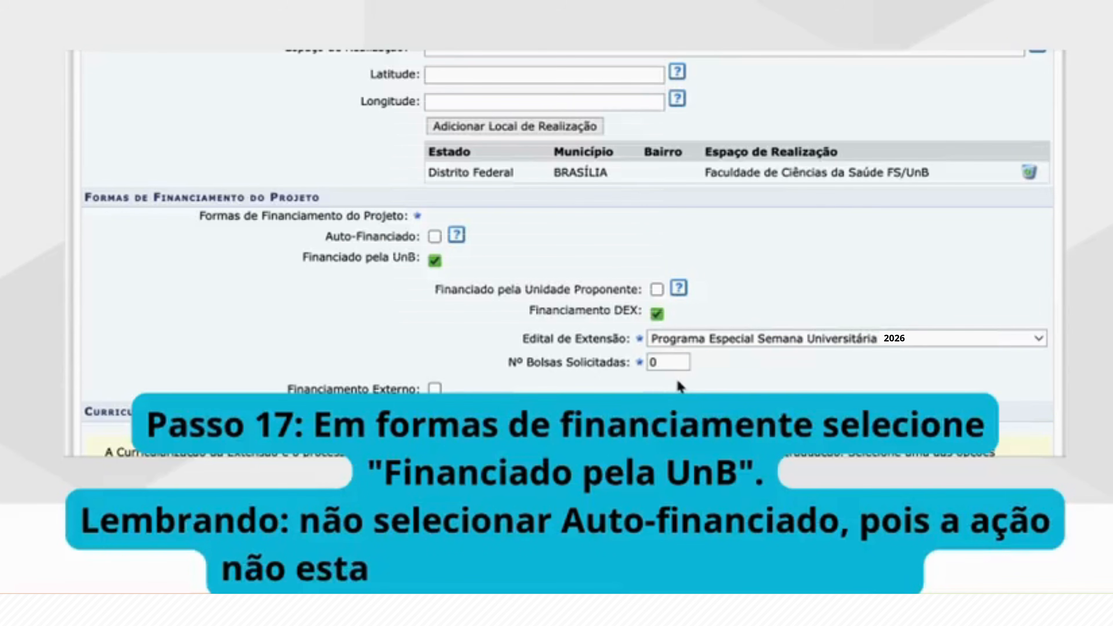
- Finish the general data form and advance to the complementary data of the event
{"action": "scroll", "coordinate": [680, 386], "scroll_direction": "down", "scroll_amount": 5}
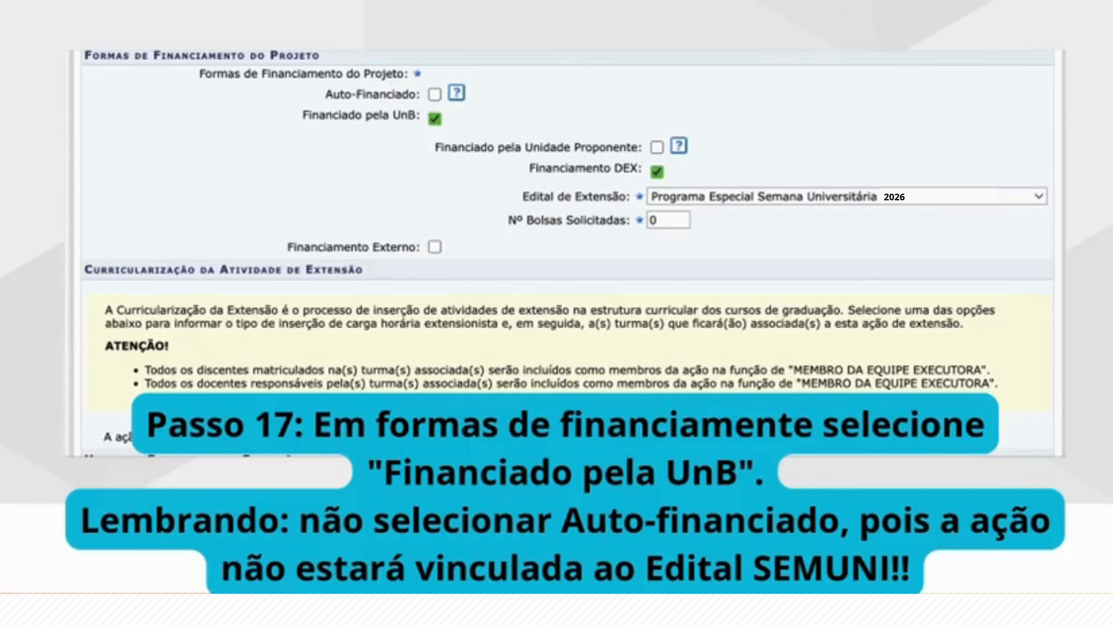
{"action": "scroll", "coordinate": [455, 202], "scroll_direction": "down", "scroll_amount": 5}
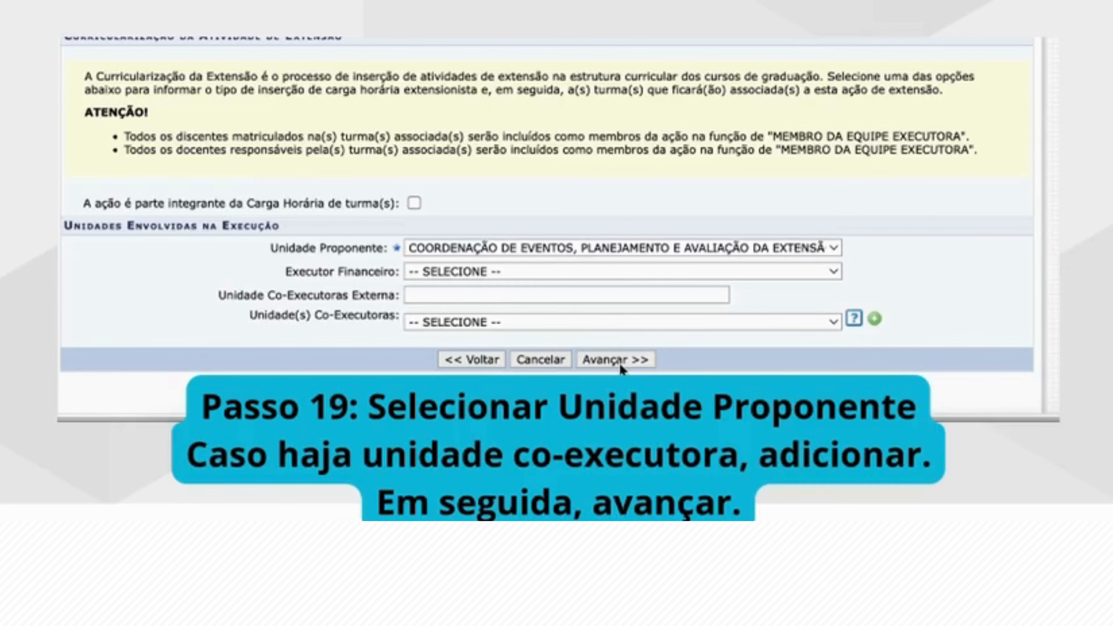
{"action": "left_click", "coordinate": [620, 363]}
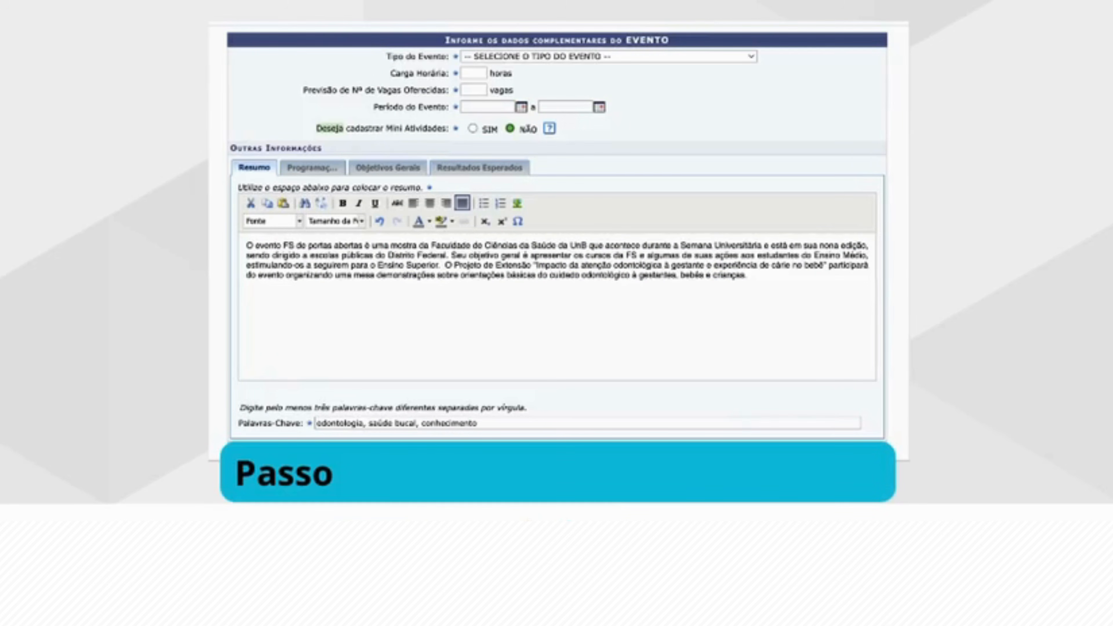
- Fill in the complementary event data with type PALESTRA, a Carga Horária of 3 hours and 100 vacancies
{"action": "left_click", "coordinate": [692, 57]}
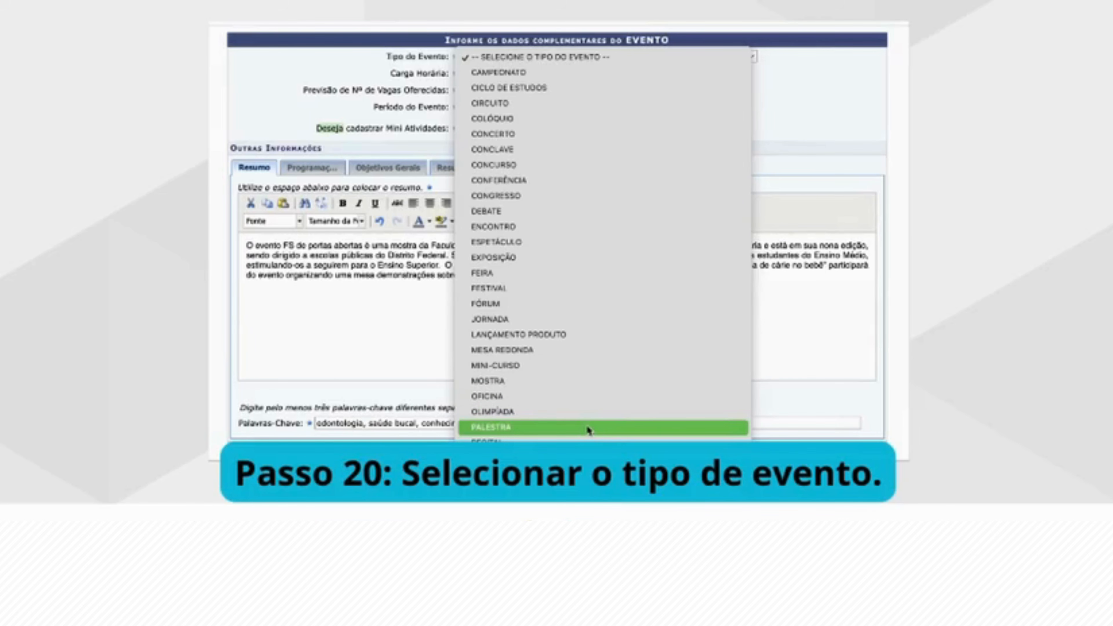
{"action": "left_click", "coordinate": [589, 428]}
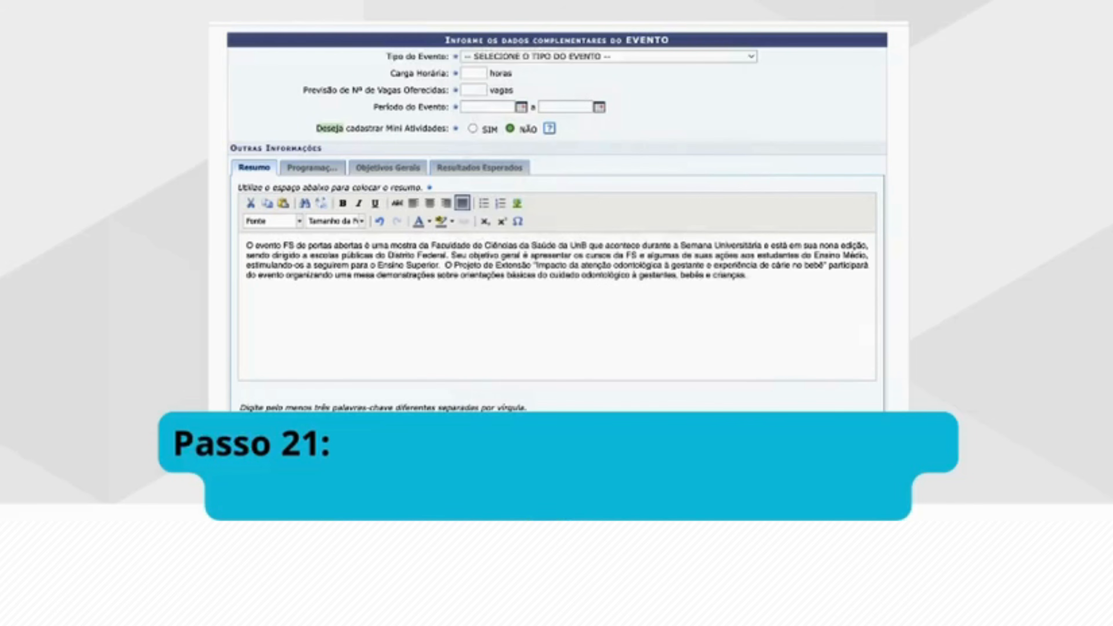
{"action": "left_click", "coordinate": [477, 74]}
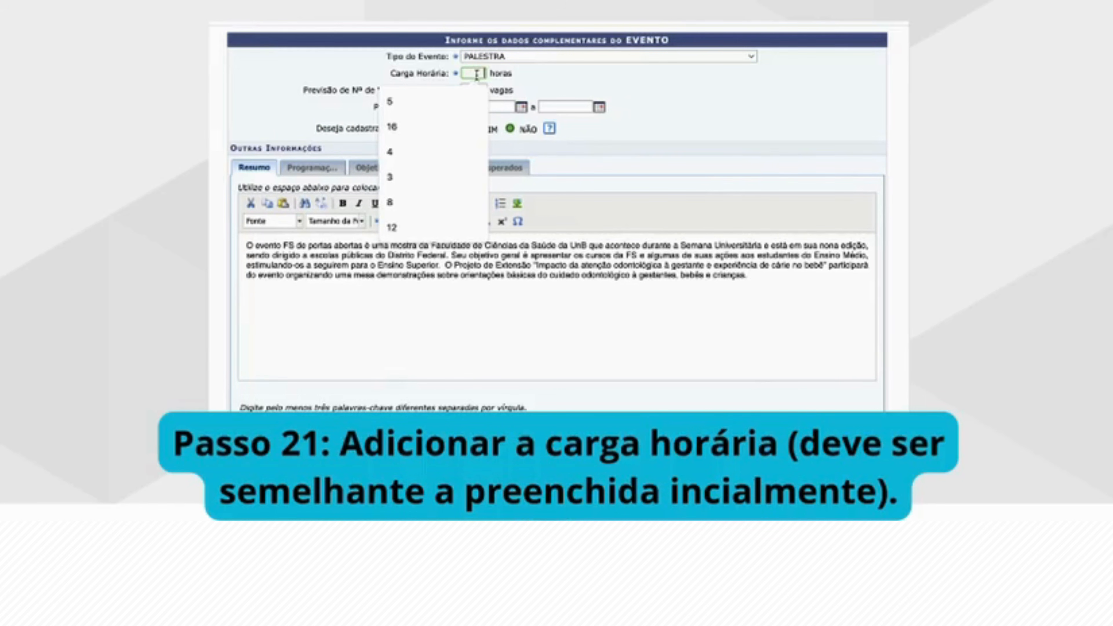
{"action": "type", "text": "3"}
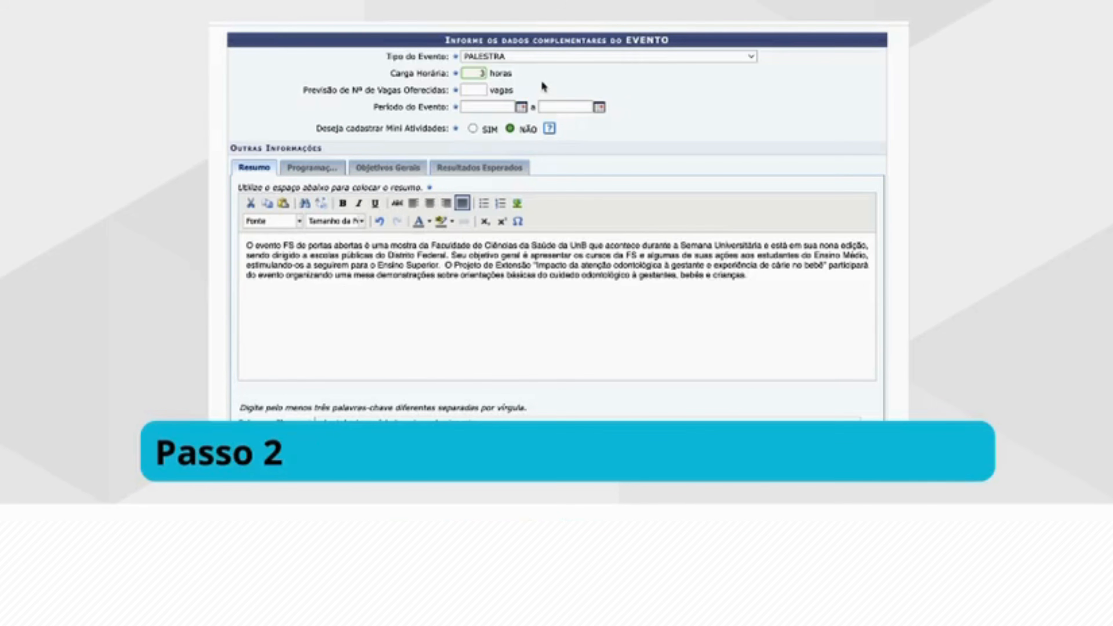
{"action": "left_click", "coordinate": [473, 90]}
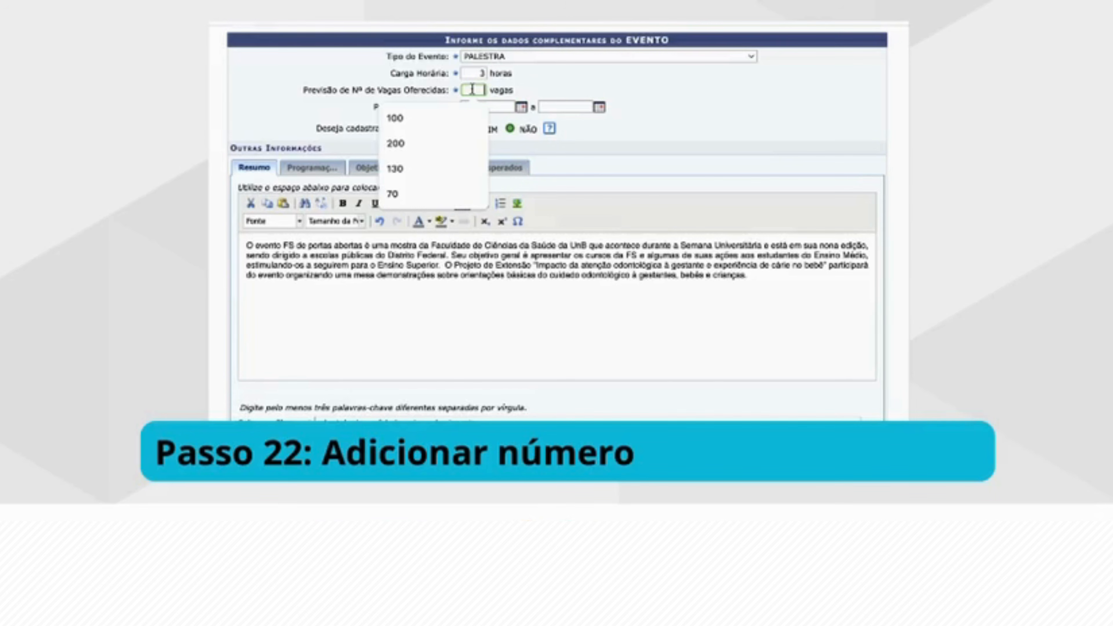
{"action": "type", "text": "100"}
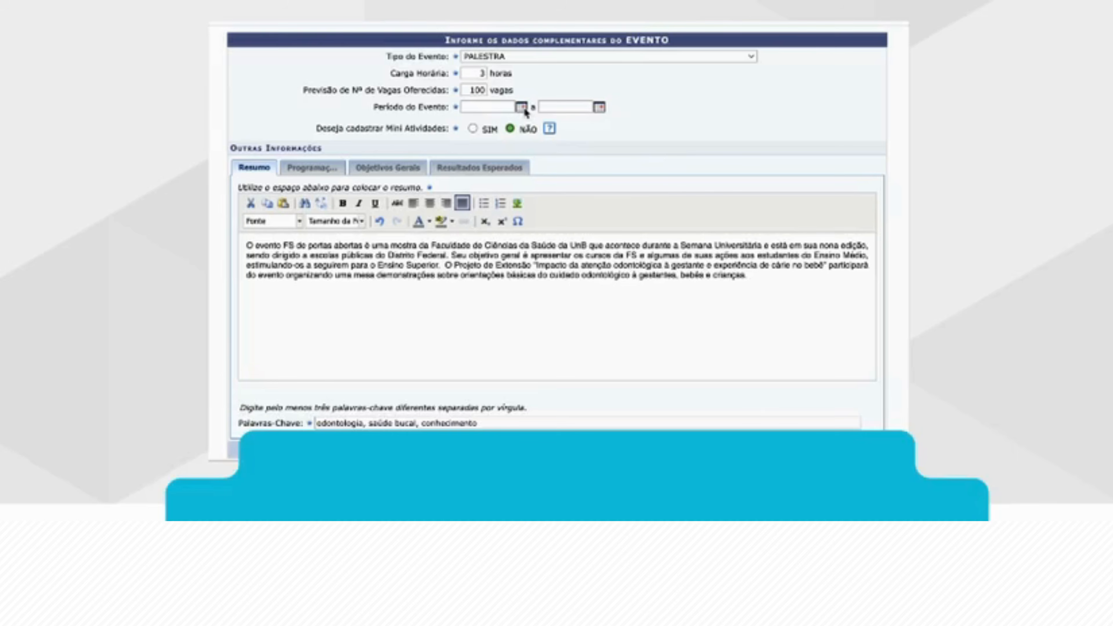
- Set the Período do Evento to start and end on 21/09/2026
{"action": "left_click", "coordinate": [522, 107]}
{"action": "left_click", "coordinate": [542, 125]}
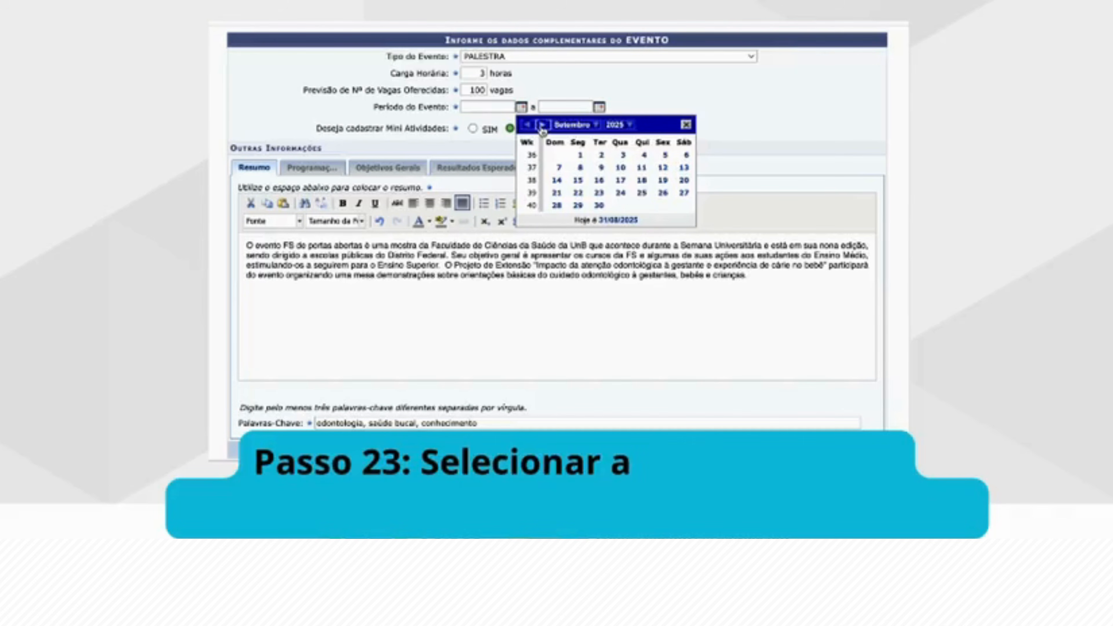
{"action": "left_click", "coordinate": [542, 126]}
{"action": "left_click", "coordinate": [542, 125]}
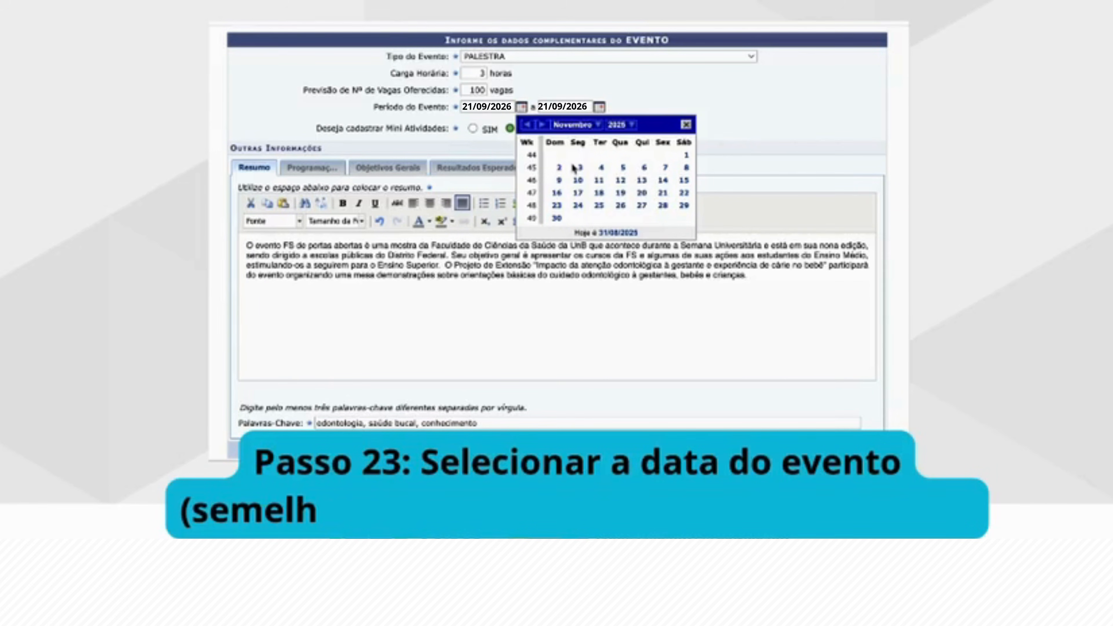
{"action": "left_click", "coordinate": [600, 109]}
{"action": "left_click", "coordinate": [601, 108]}
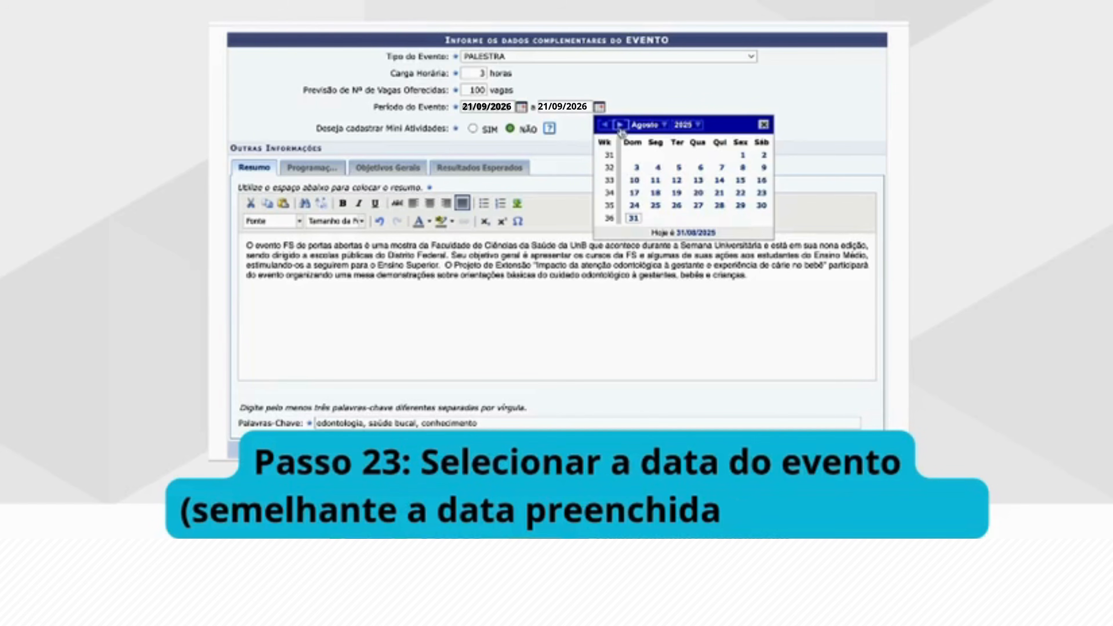
{"action": "left_click", "coordinate": [620, 126]}
{"action": "left_click", "coordinate": [620, 126]}
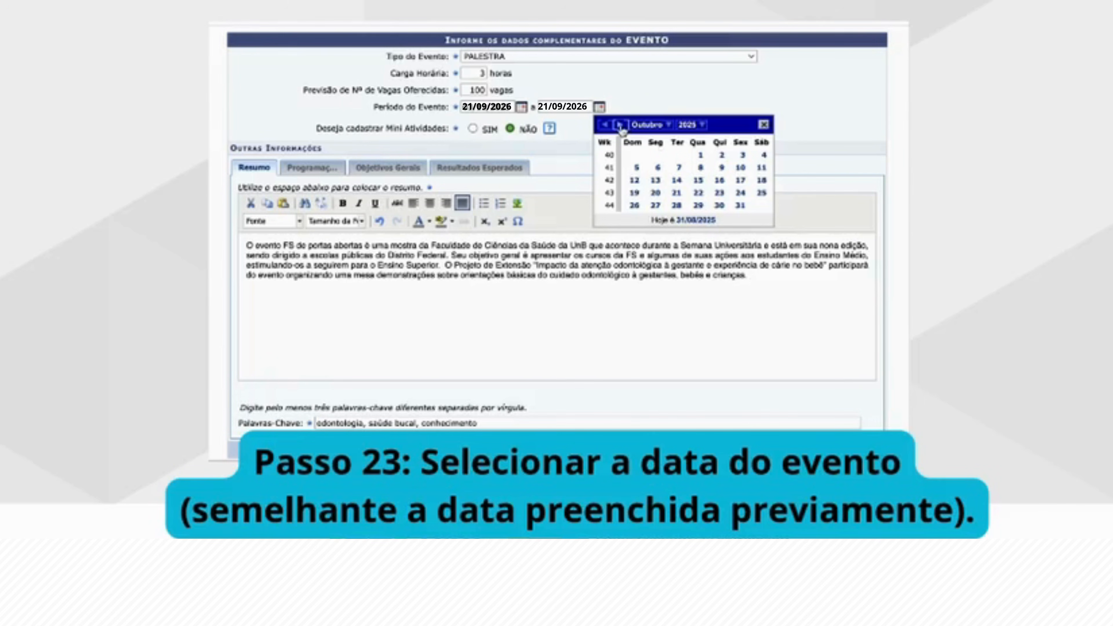
{"action": "left_click", "coordinate": [620, 125]}
{"action": "left_click", "coordinate": [657, 166]}
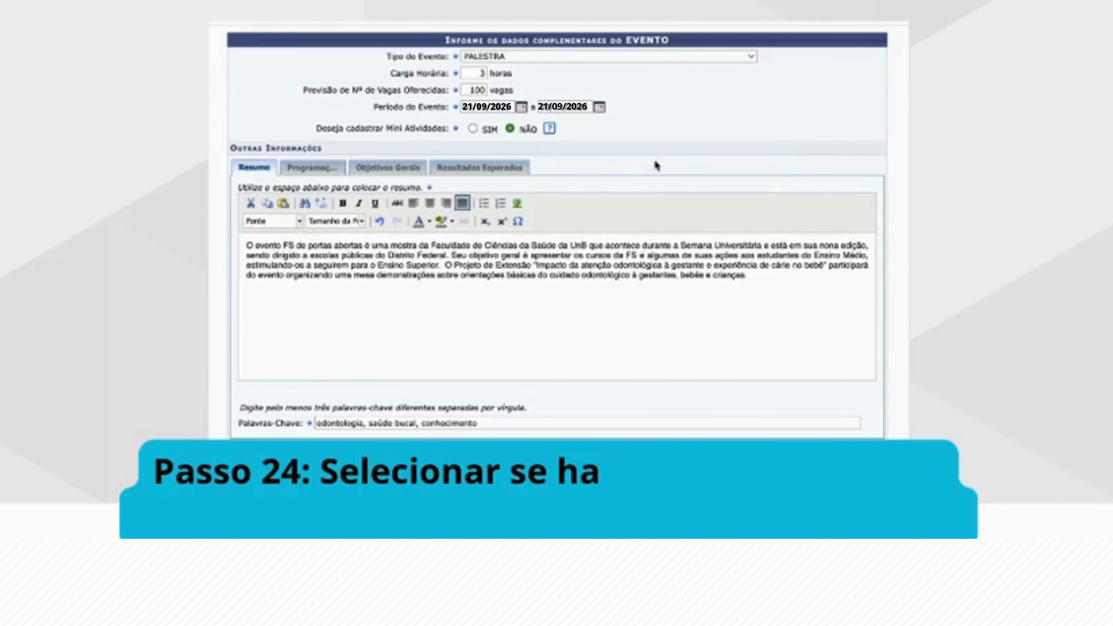
- Review the event's Programação, Objetivos Gerais and Resultados Esperados texts
{"action": "mouse_move", "coordinate": [548, 134]}
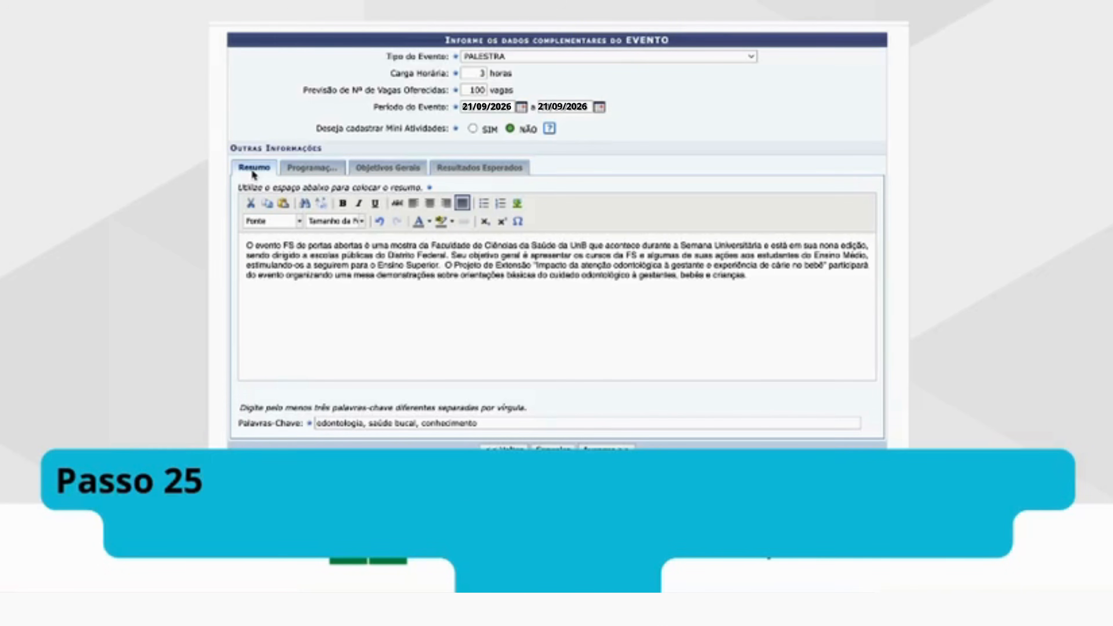
{"action": "left_click", "coordinate": [325, 170]}
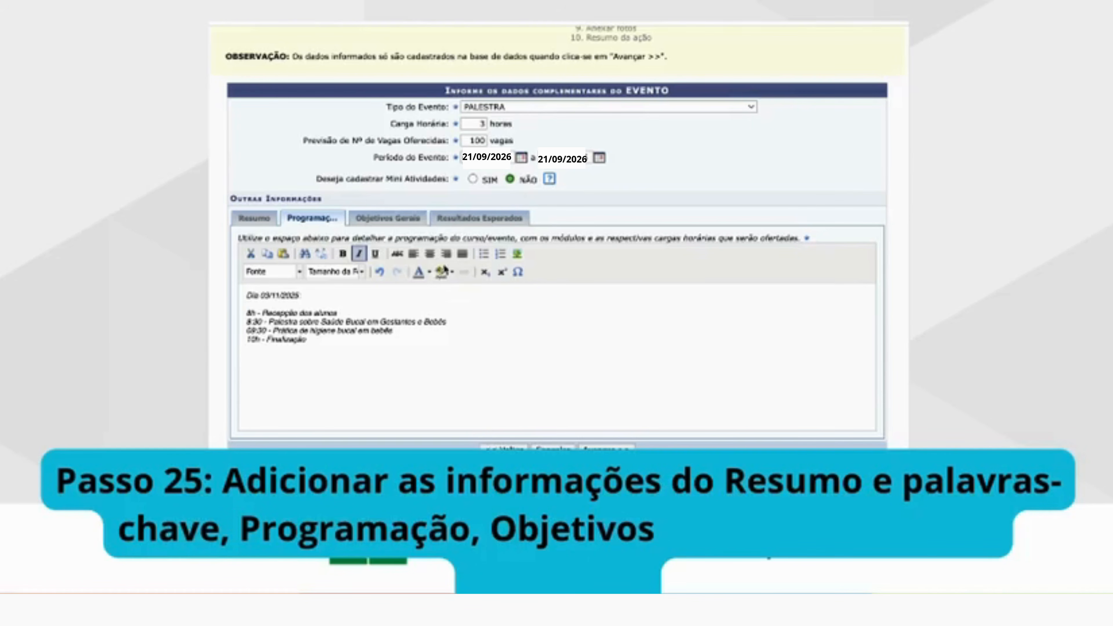
{"action": "left_click", "coordinate": [390, 219]}
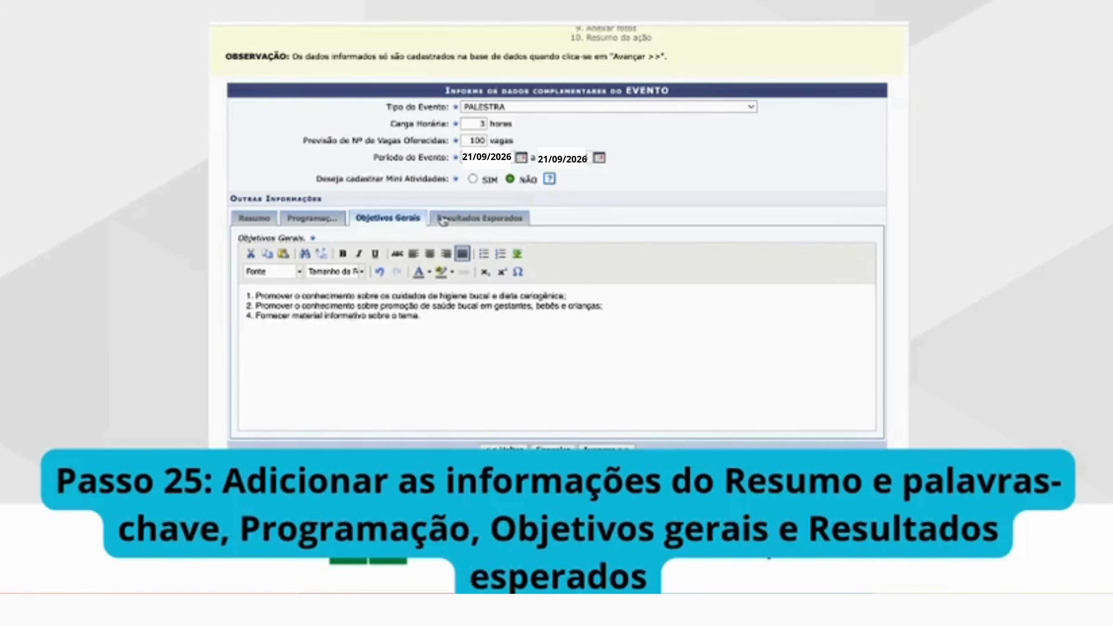
{"action": "left_click", "coordinate": [466, 223]}
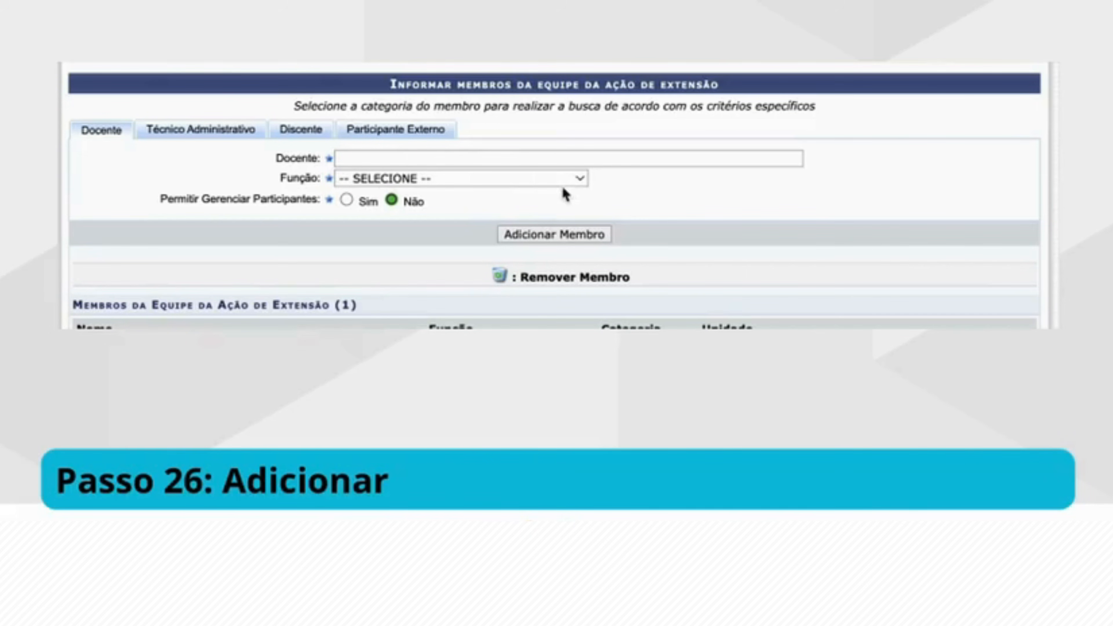
- Choose COORDENADOR(A) ADJUNTO(A) as the Função for the Docente team member
{"action": "left_click", "coordinate": [582, 184]}
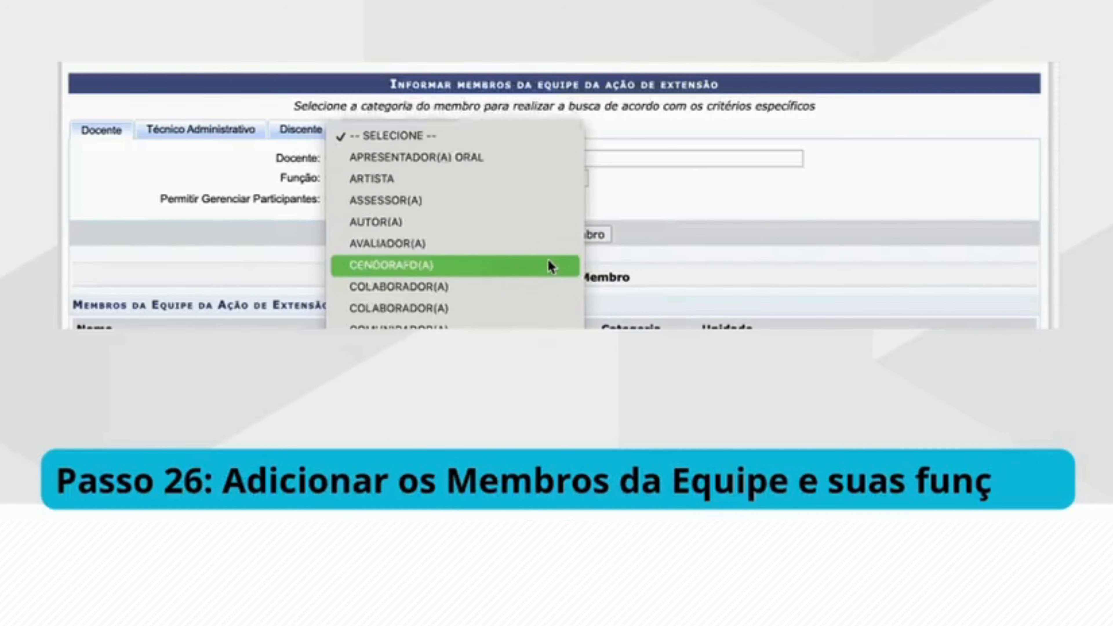
{"action": "scroll", "coordinate": [550, 267], "scroll_direction": "down", "scroll_amount": 5}
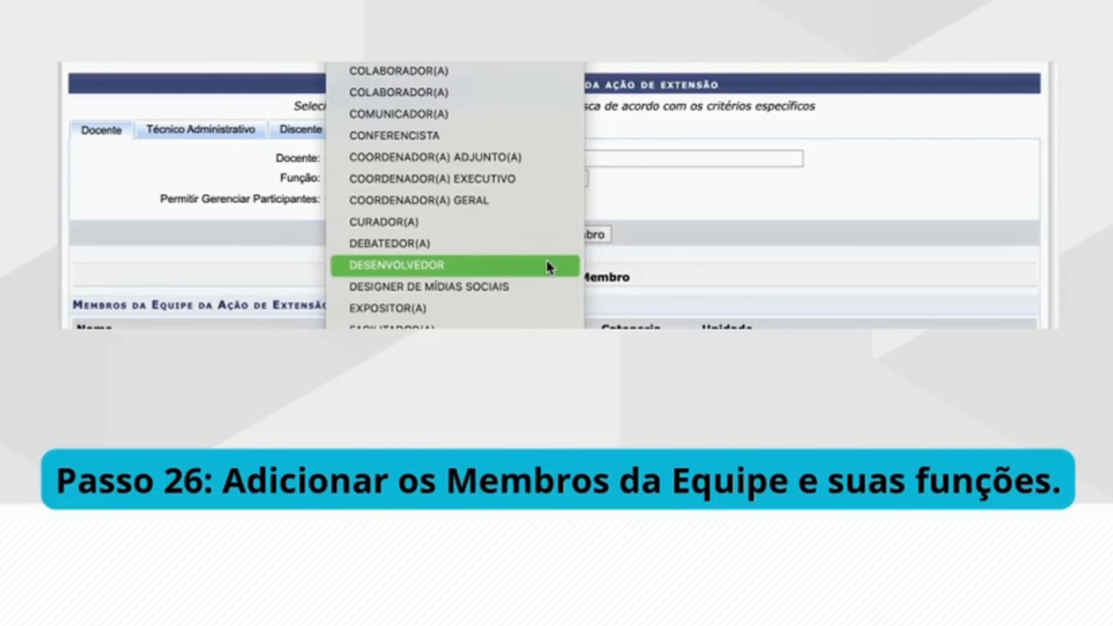
{"action": "left_click", "coordinate": [542, 163]}
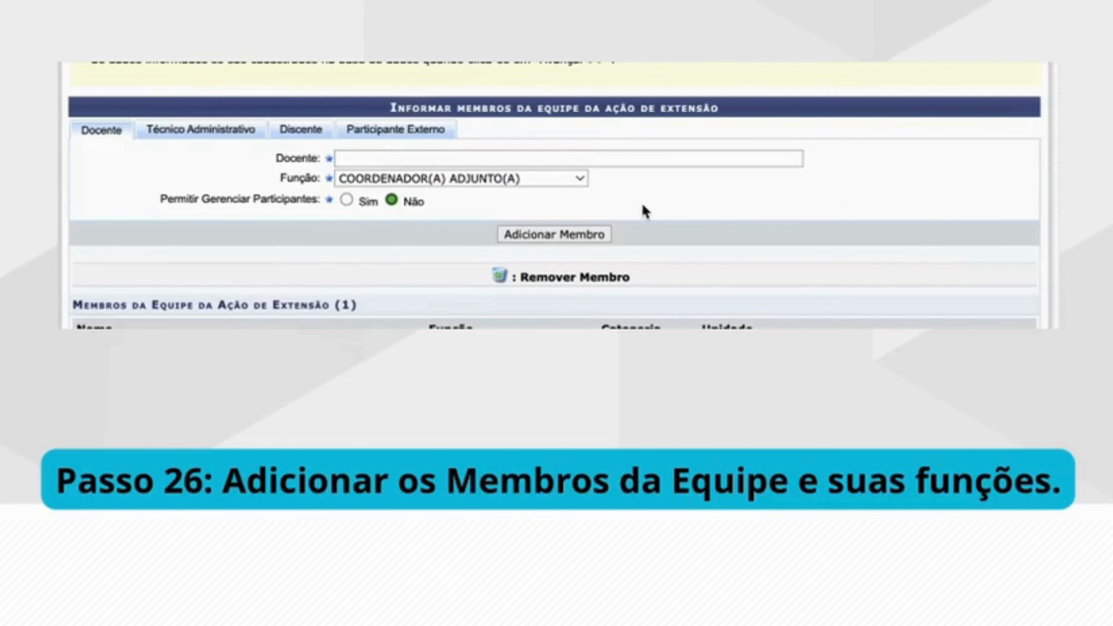
- Examine the Função options for Técnico Administrativo and Discente members, and view the Participante Externo category
{"action": "left_click", "coordinate": [187, 139]}
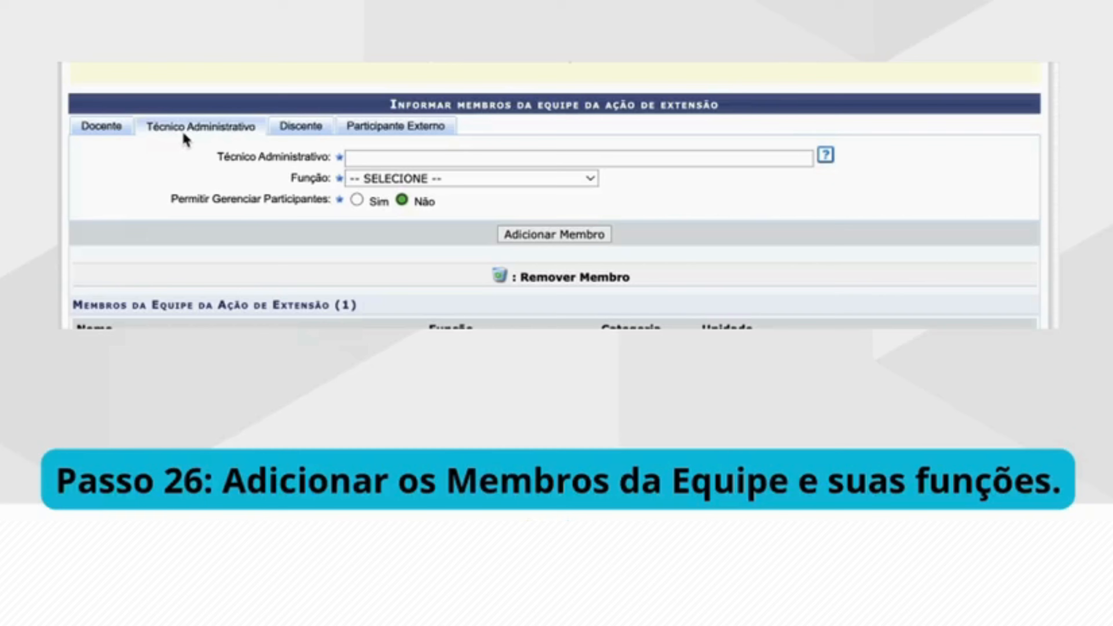
{"action": "left_click", "coordinate": [412, 178]}
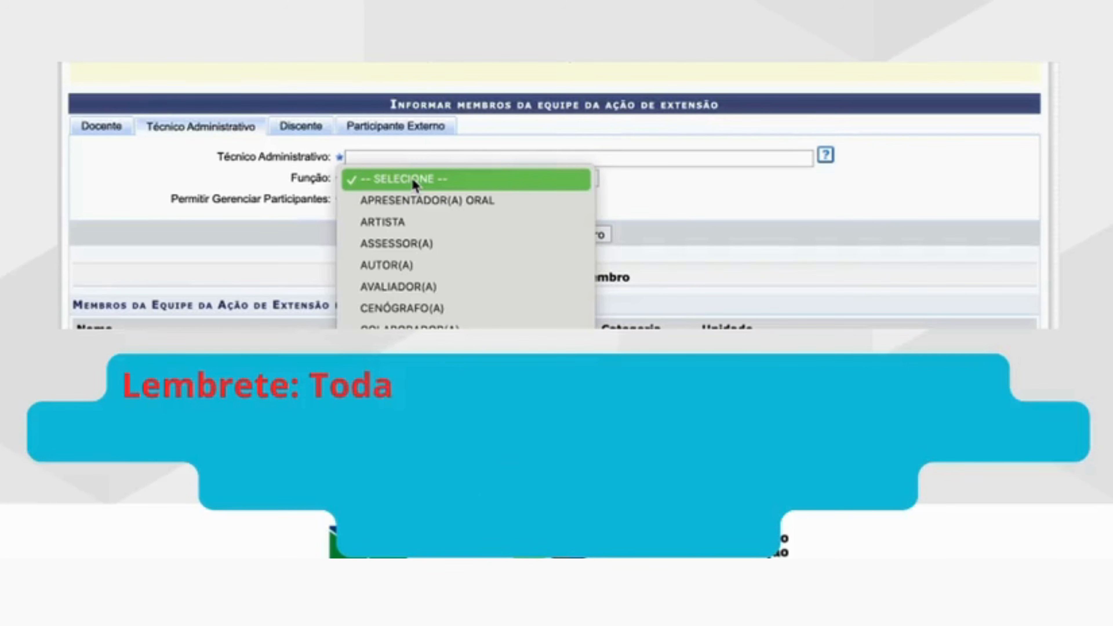
{"action": "left_click", "coordinate": [294, 127]}
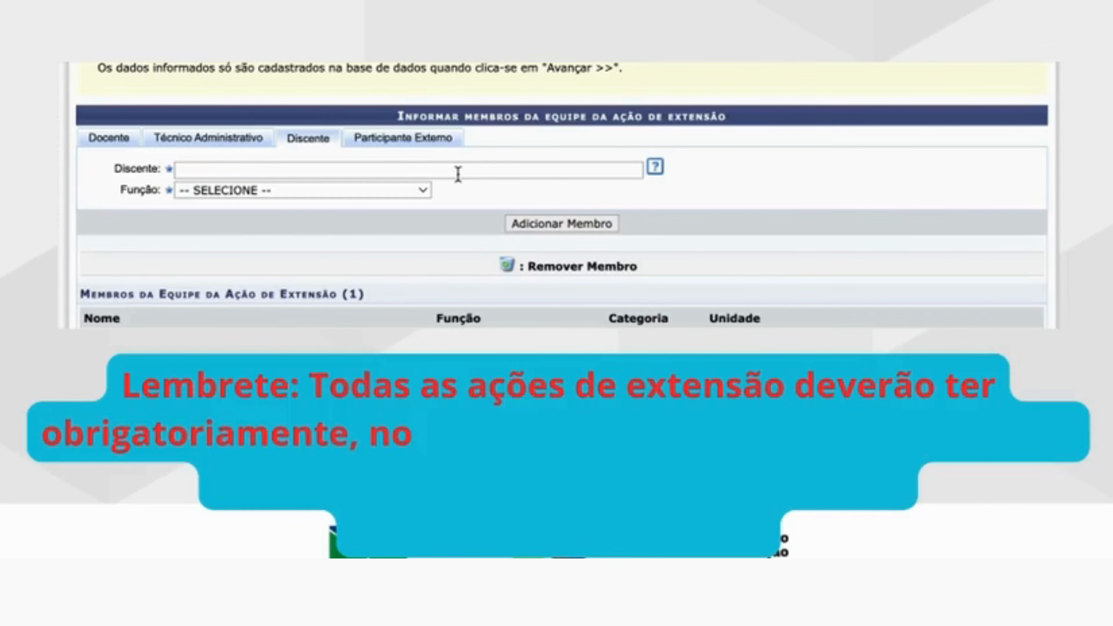
{"action": "left_click", "coordinate": [423, 191]}
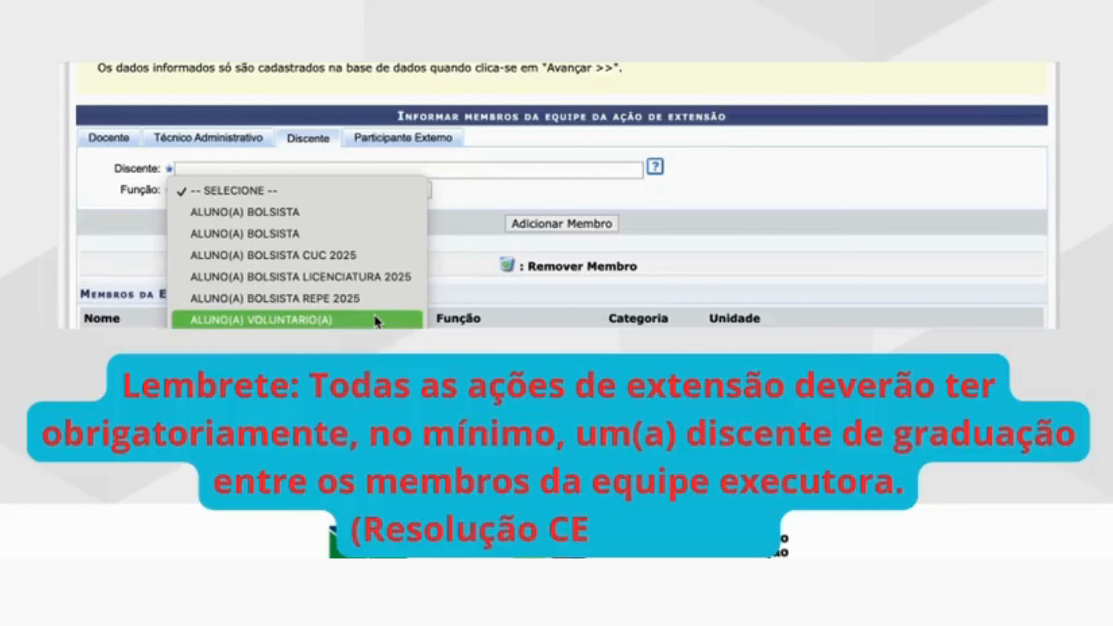
{"action": "scroll", "coordinate": [374, 314], "scroll_direction": "down", "scroll_amount": 5}
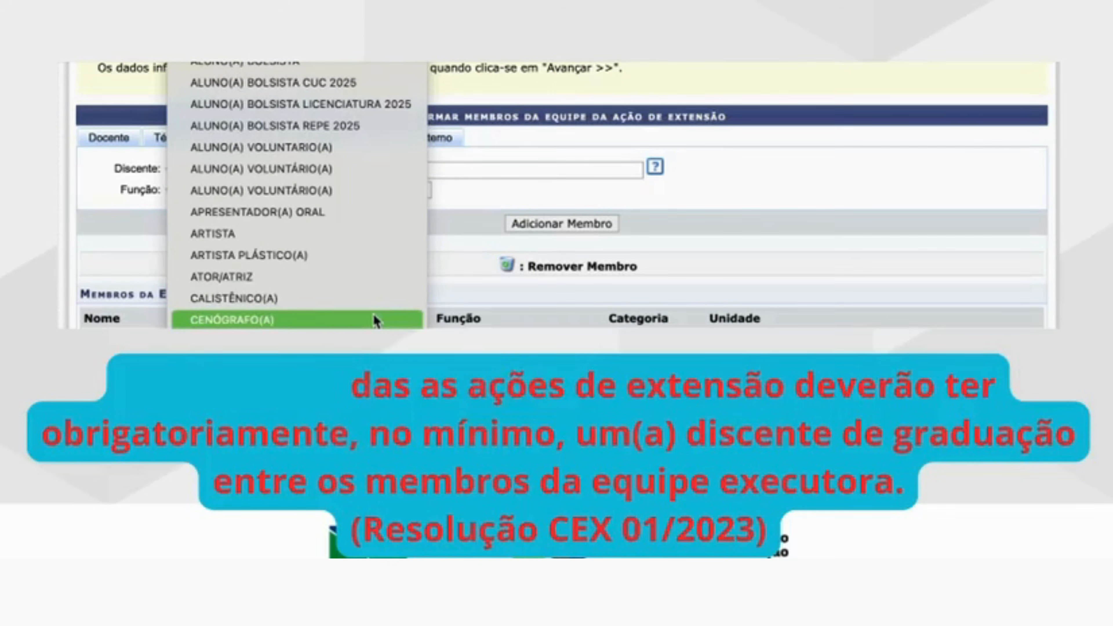
{"action": "left_click", "coordinate": [756, 218]}
{"action": "left_click", "coordinate": [401, 140]}
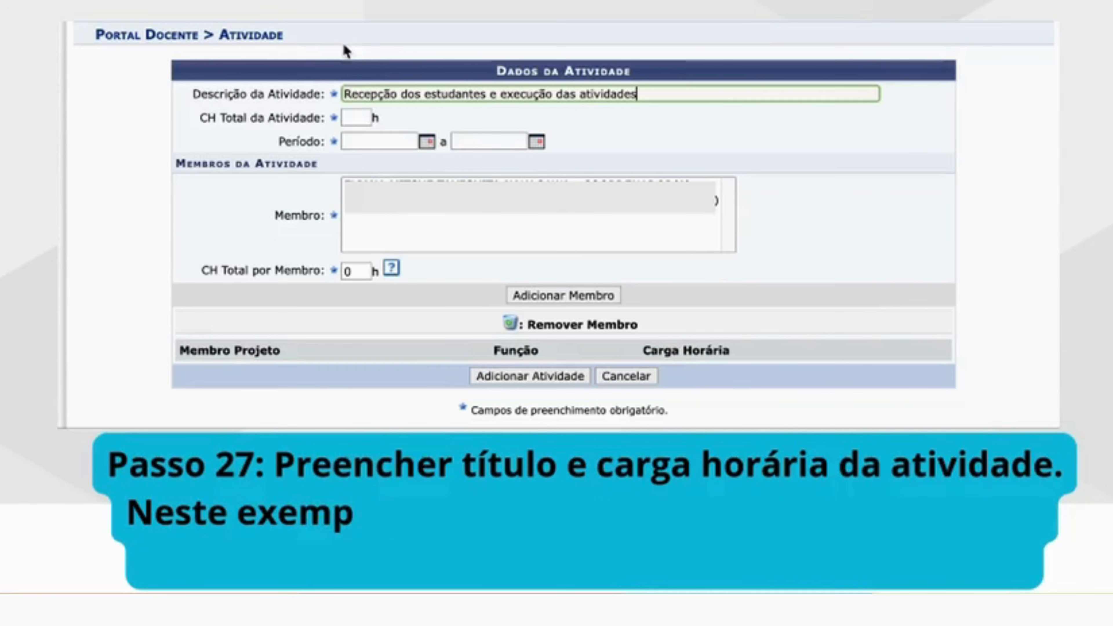
- Set the activity's CH Total to 3 hours and its Período to start and end on 21/09/2026
{"action": "left_click", "coordinate": [363, 119]}
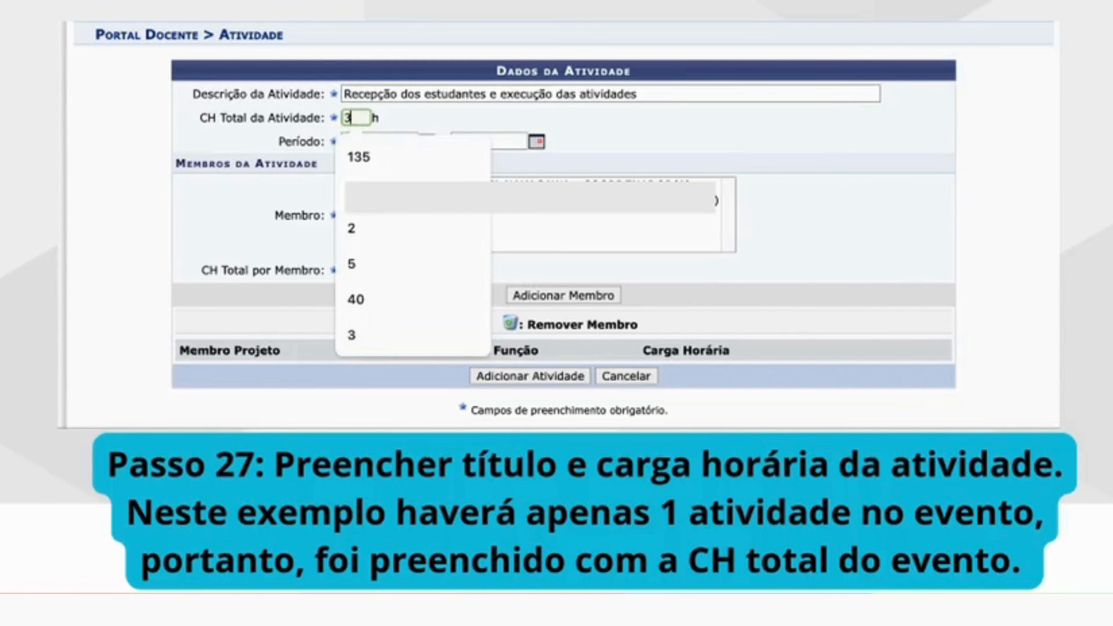
{"action": "type", "text": "3"}
{"action": "left_click", "coordinate": [427, 142]}
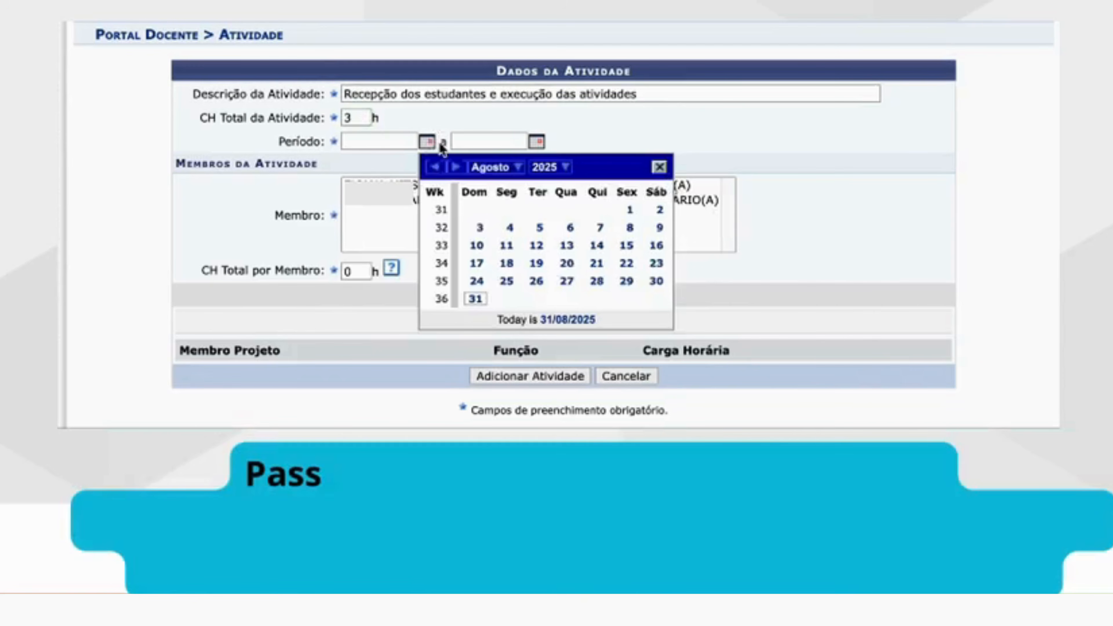
{"action": "left_click", "coordinate": [463, 171]}
{"action": "left_click", "coordinate": [463, 172]}
{"action": "left_click", "coordinate": [464, 171]}
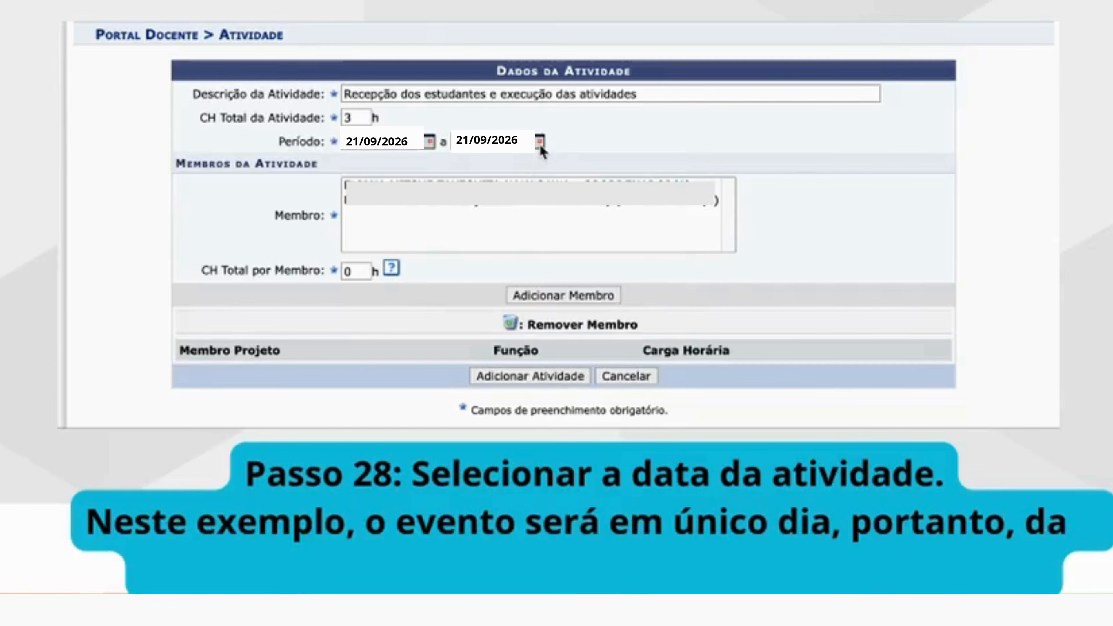
{"action": "left_click", "coordinate": [539, 141]}
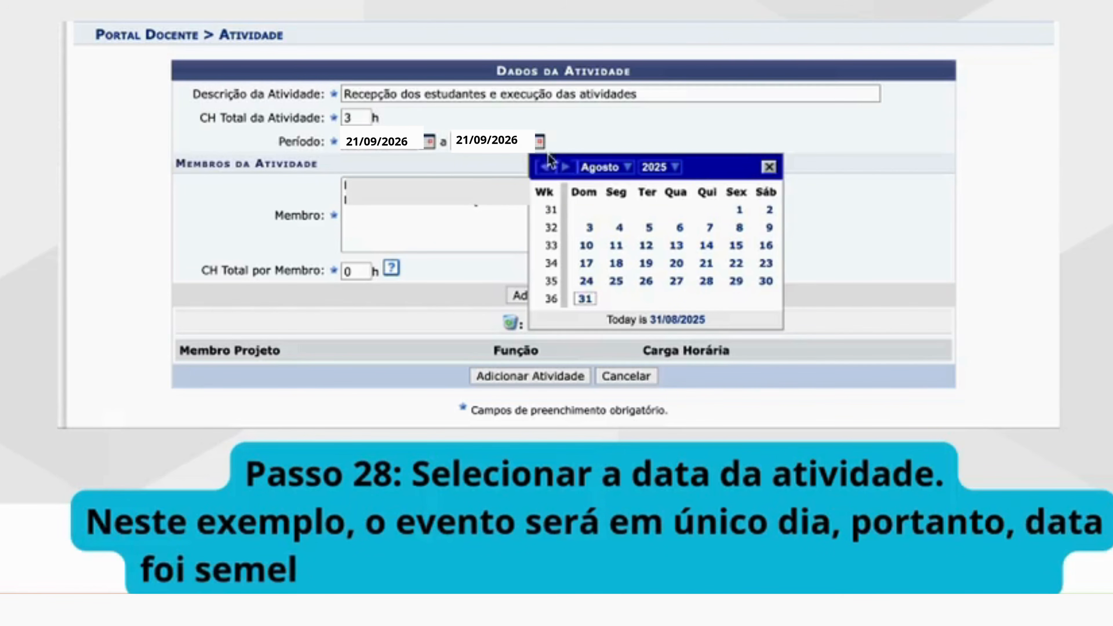
{"action": "left_click", "coordinate": [565, 167]}
{"action": "left_click", "coordinate": [566, 167]}
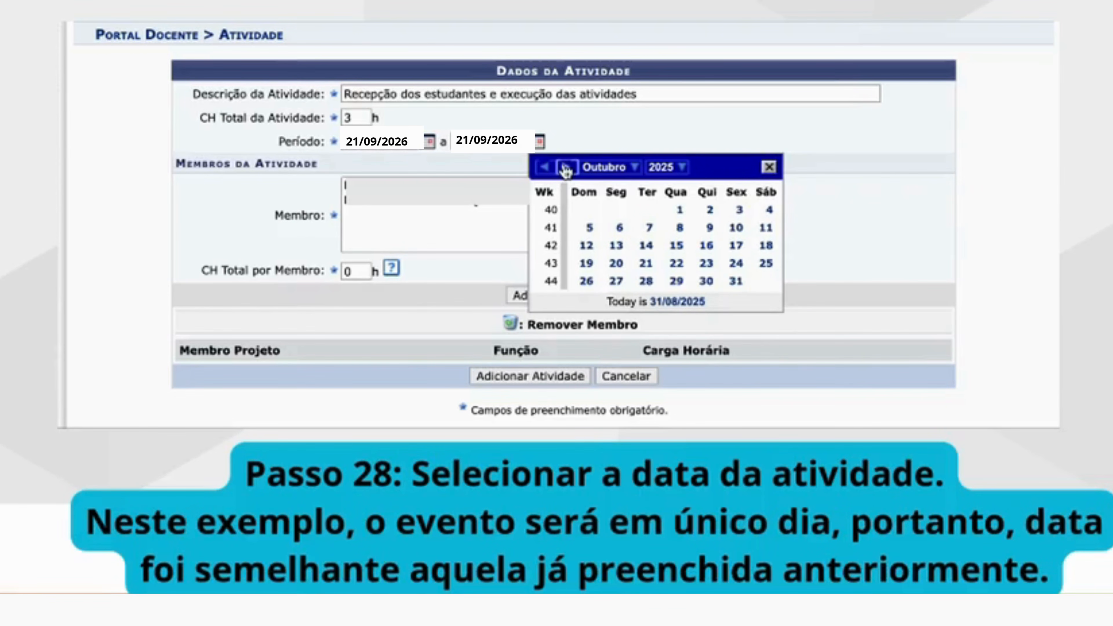
{"action": "left_click", "coordinate": [566, 167]}
{"action": "left_click", "coordinate": [618, 228]}
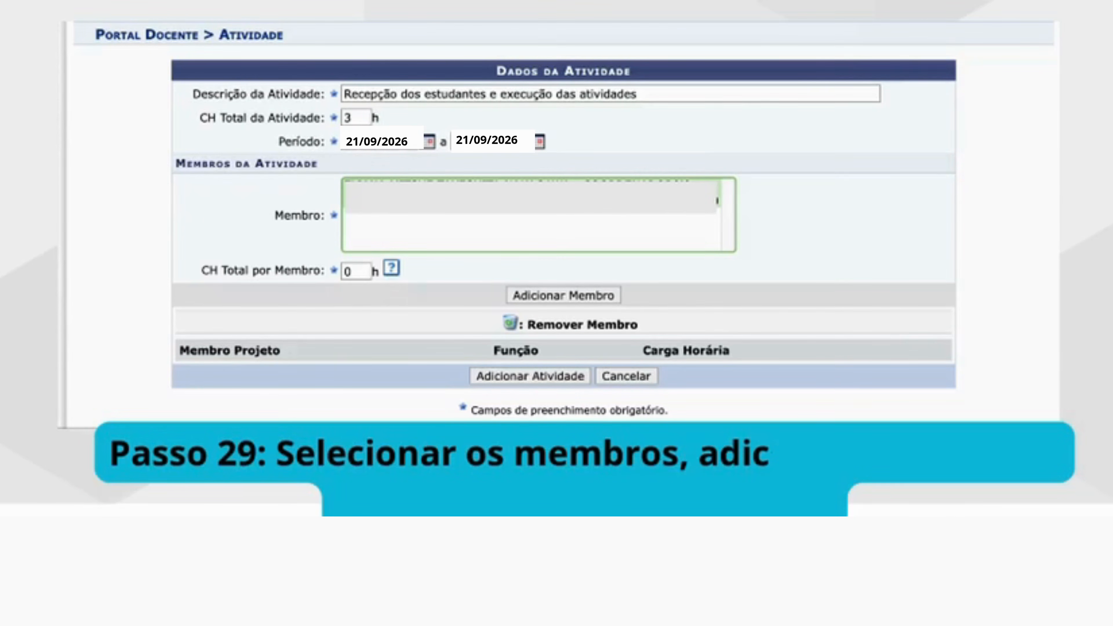
- Add the COORDENADOR(A) and ALUNO(A) VOLUNTÁRIO(A) members with 3 hours each, and add the activity to the event
{"action": "left_click", "coordinate": [358, 277]}
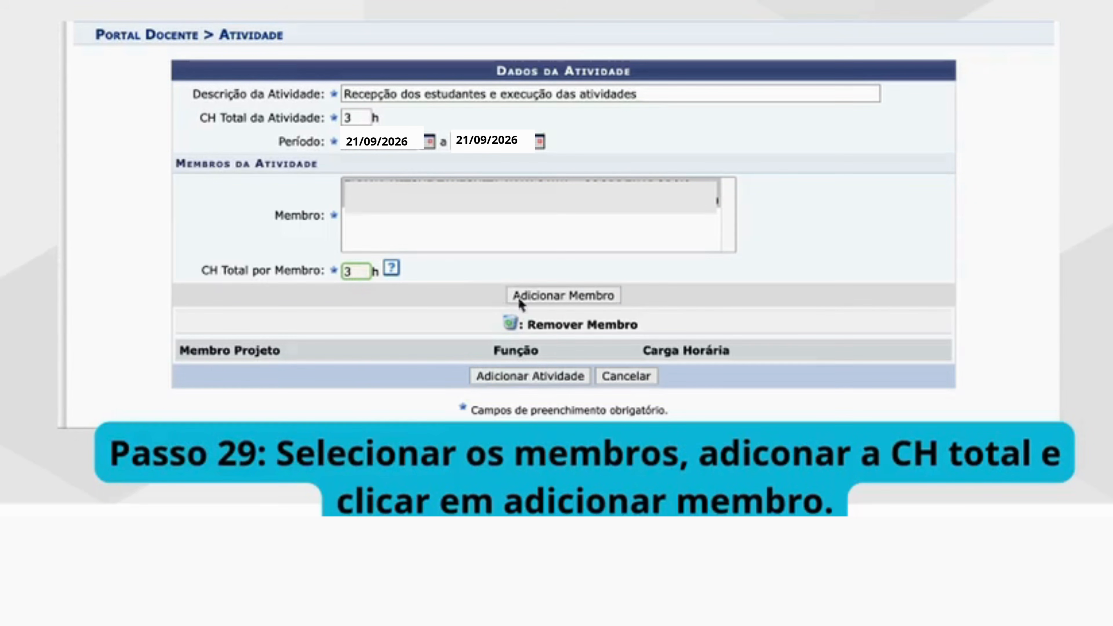
{"action": "left_click", "coordinate": [538, 294]}
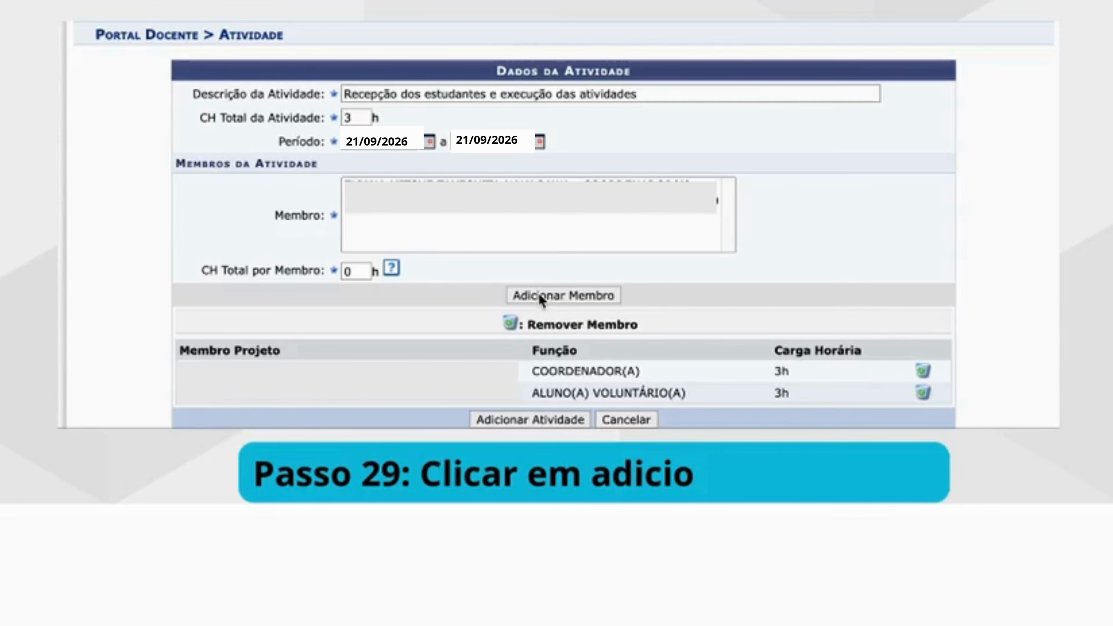
{"action": "left_click", "coordinate": [560, 419]}
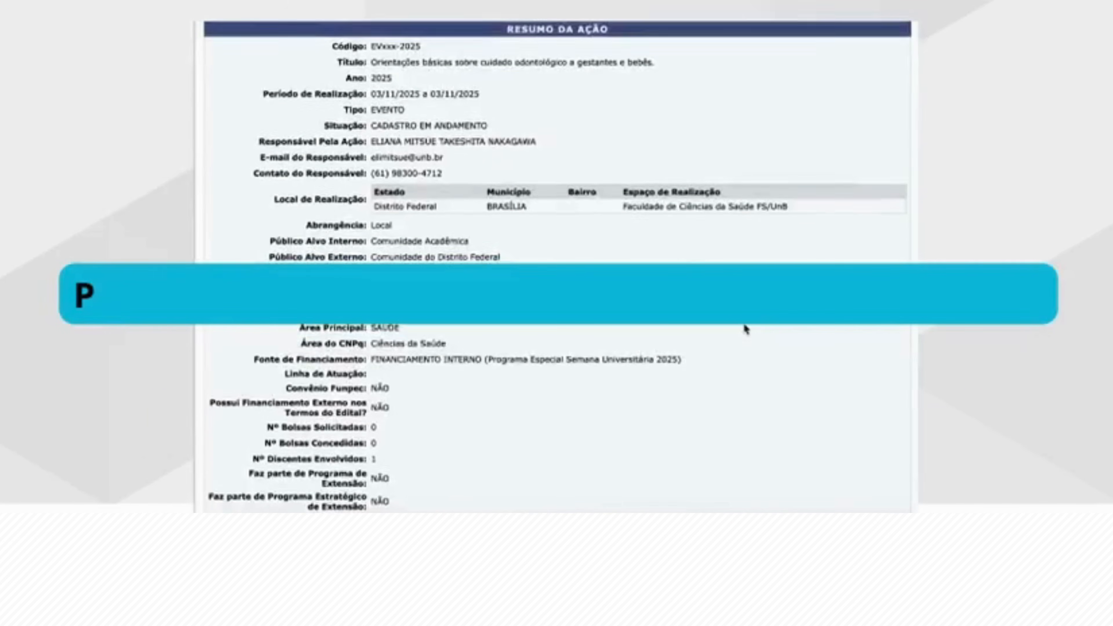
- Review the Resumo da Ação from the general data through the Objetivos de Desenvolvimento Sustentável and action details to the responsibility declaration
{"action": "scroll", "coordinate": [745, 329], "scroll_direction": "down", "scroll_amount": 1}
{"action": "scroll", "coordinate": [745, 329], "scroll_direction": "down", "scroll_amount": 10}
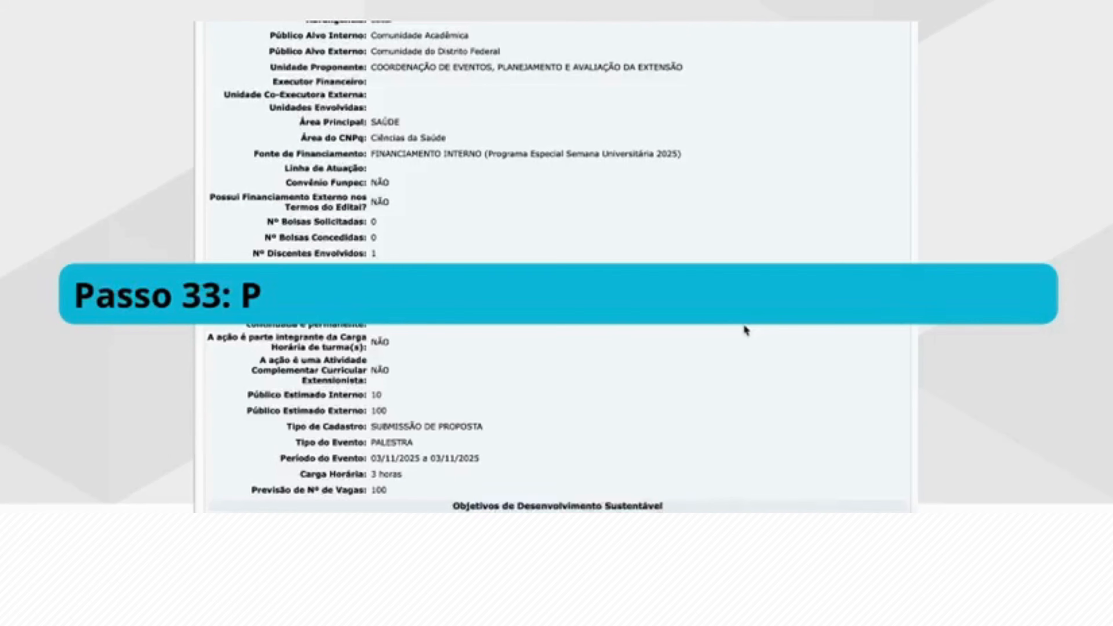
{"action": "scroll", "coordinate": [745, 329], "scroll_direction": "down", "scroll_amount": 2}
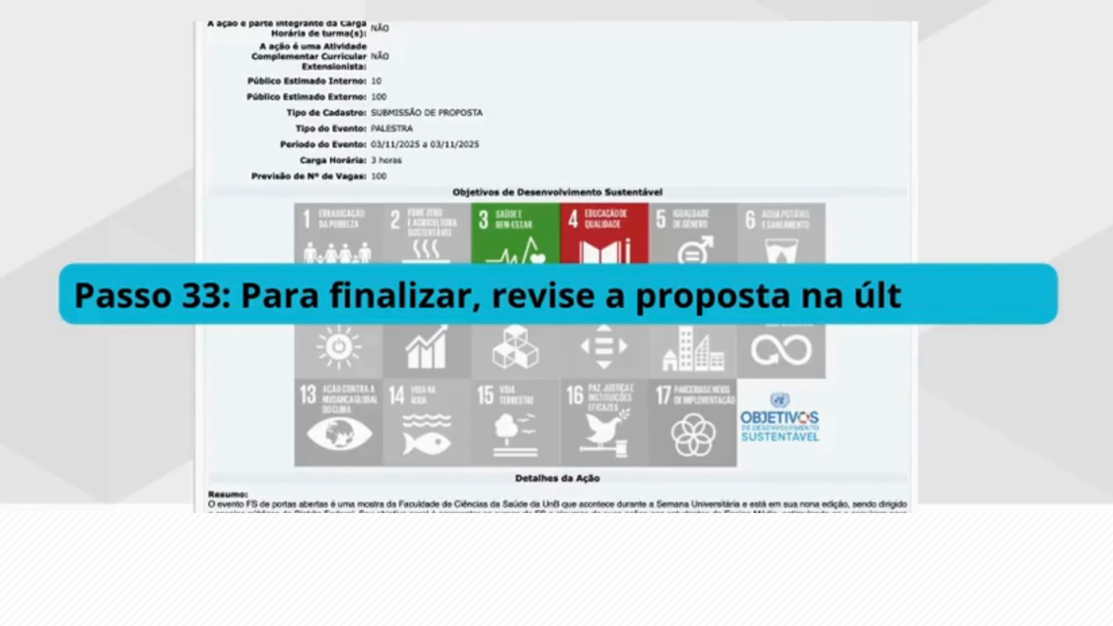
{"action": "scroll", "coordinate": [544, 326], "scroll_direction": "down", "scroll_amount": 10}
{"action": "scroll", "coordinate": [543, 326], "scroll_direction": "down", "scroll_amount": 1}
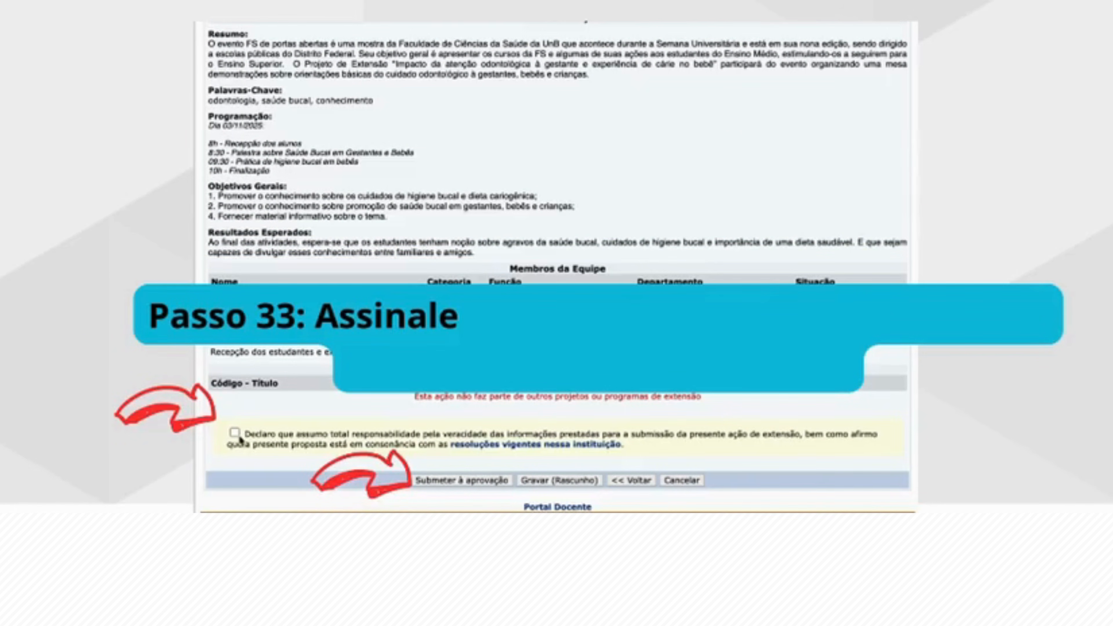